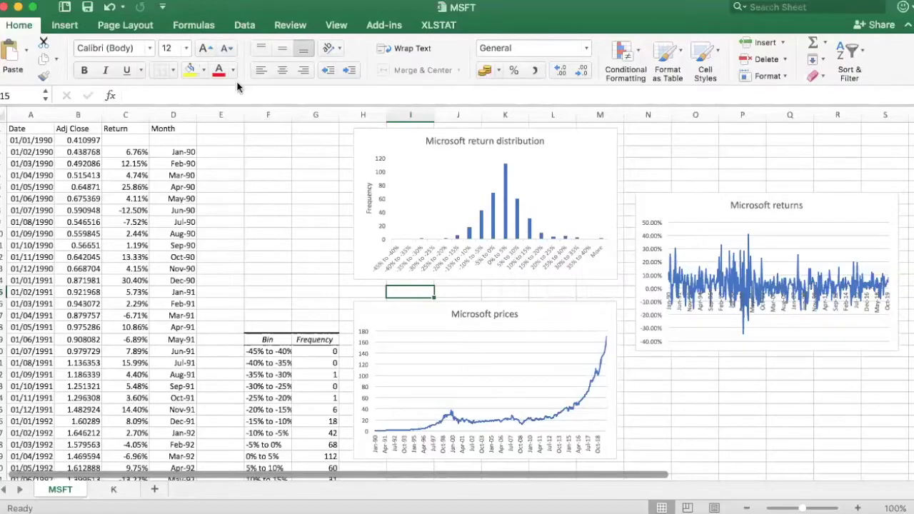
Run the Descriptive Statistics analysis on returns C3:C362, grouped by columns, with summary statistics output at F2
click(245, 27)
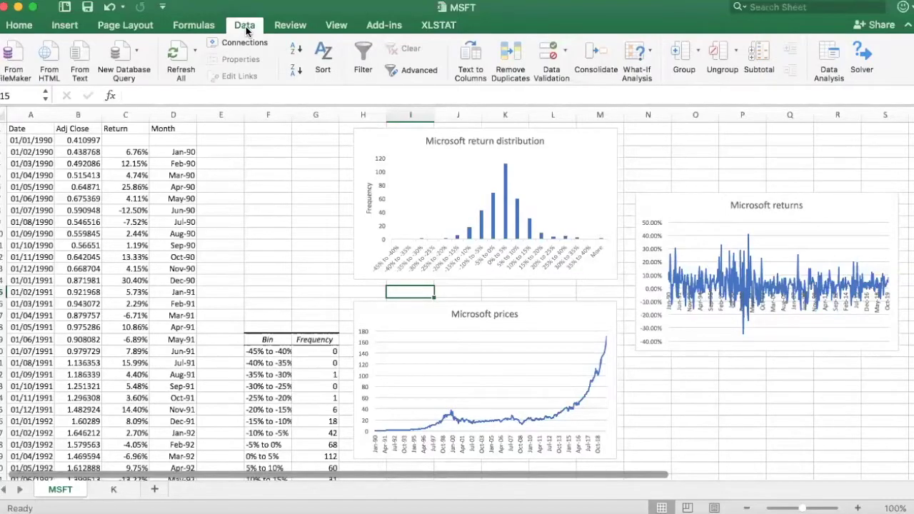
click(829, 64)
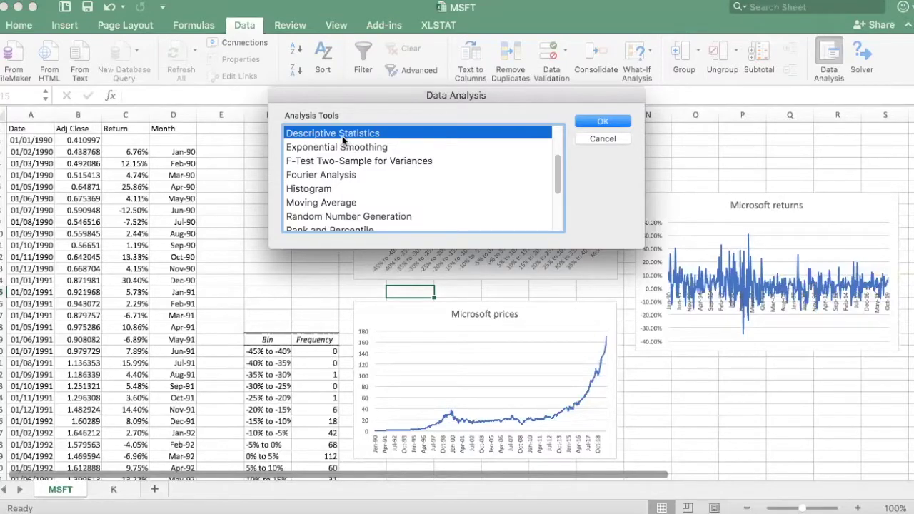
click(579, 125)
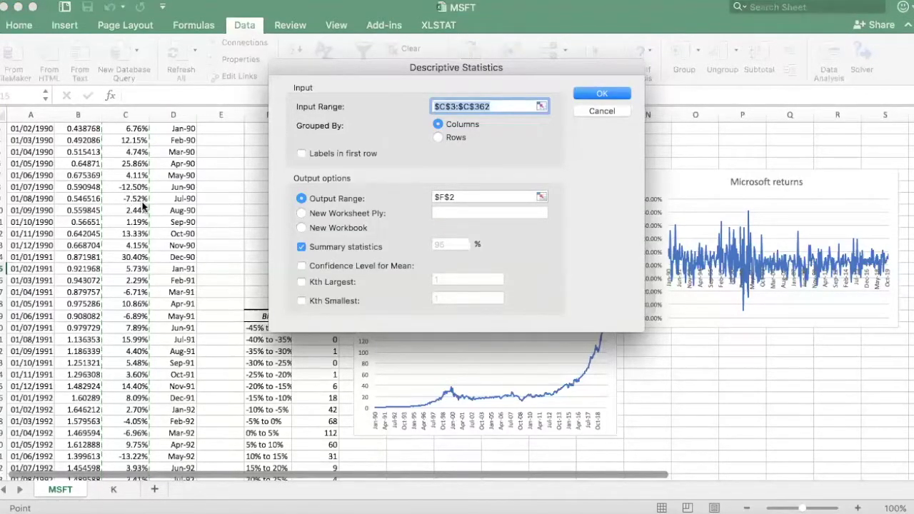
scroll(220, 168, up, 2)
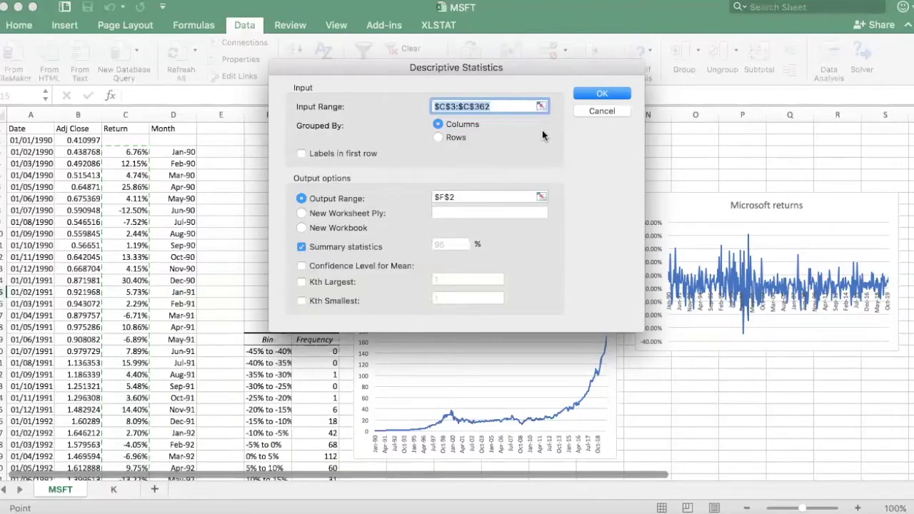
click(585, 95)
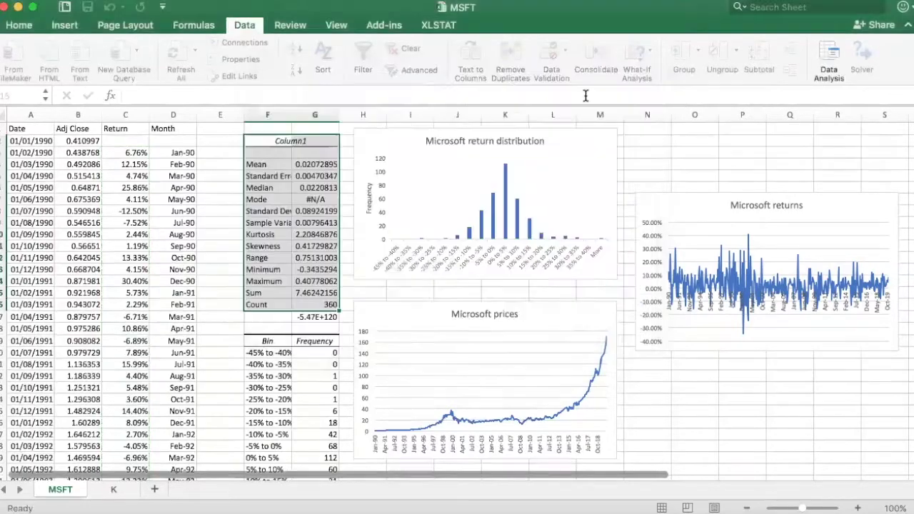
Fit column F's width to its statistic labels and clear the stray value in G17 below the summary table
double_click(291, 114)
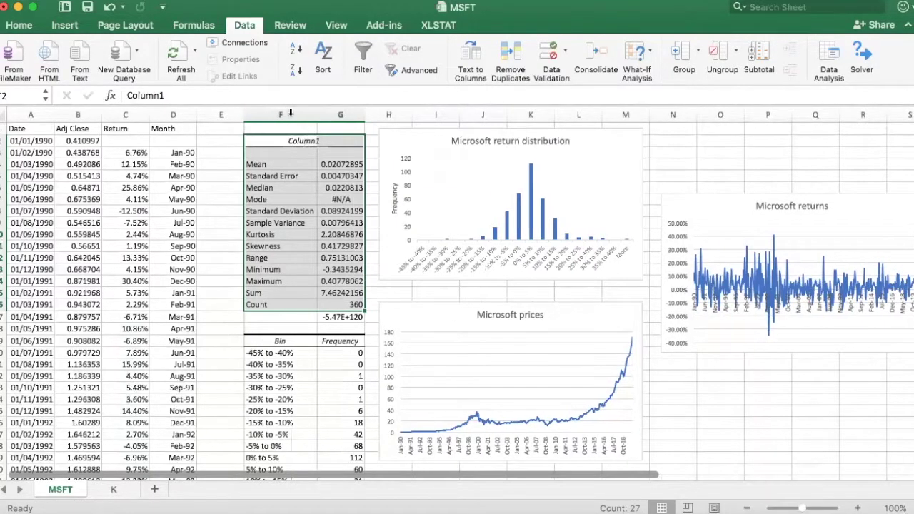
click(327, 317)
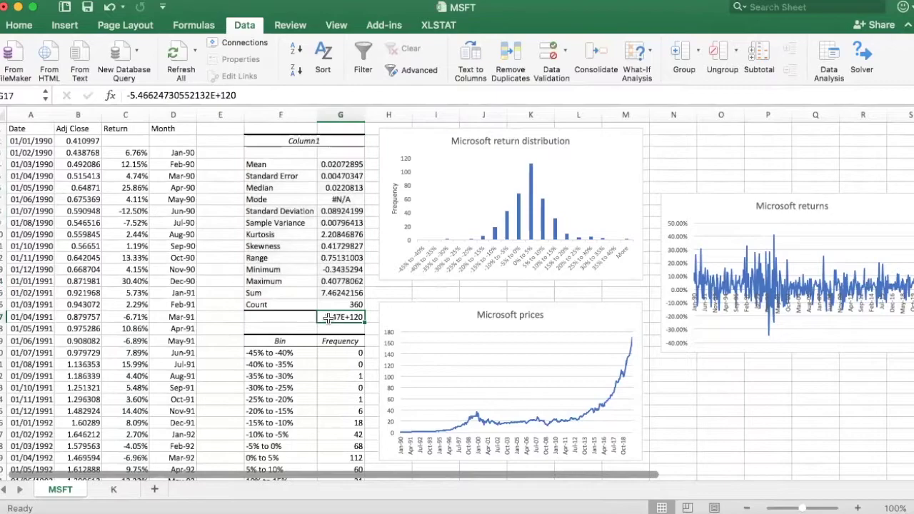
key(super+z)
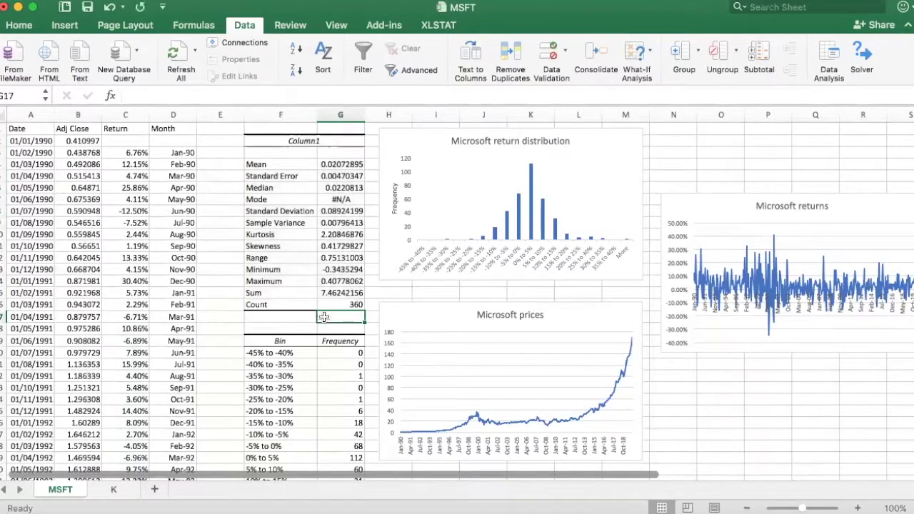
Format the Mean value in G4 with the Percentage number category
right_click(337, 164)
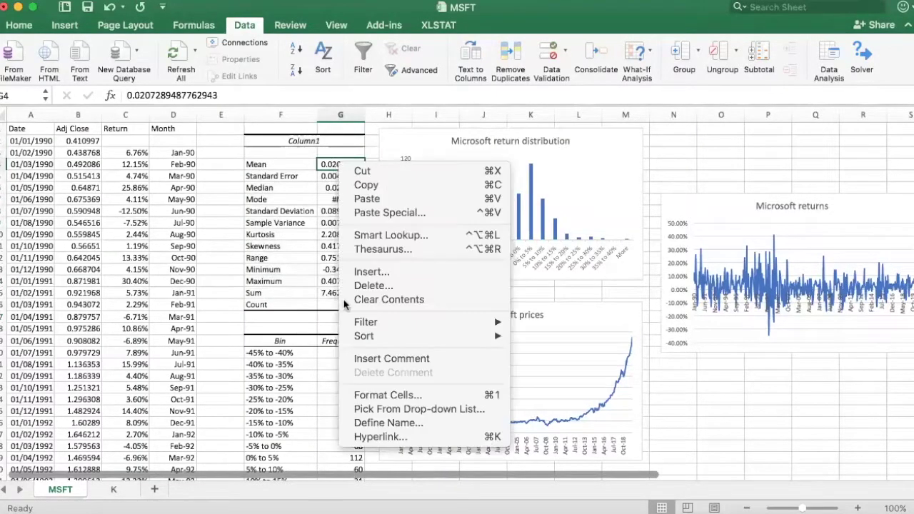
click(368, 401)
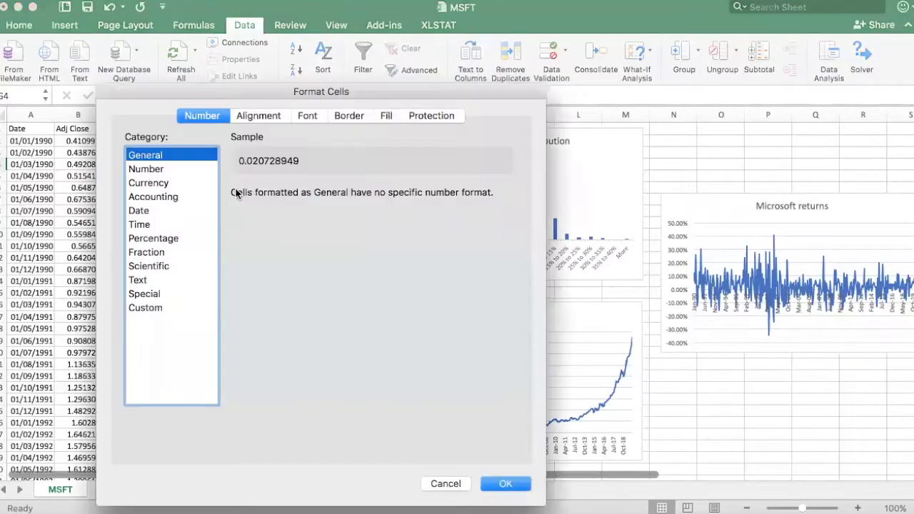
click(150, 238)
key(Return)
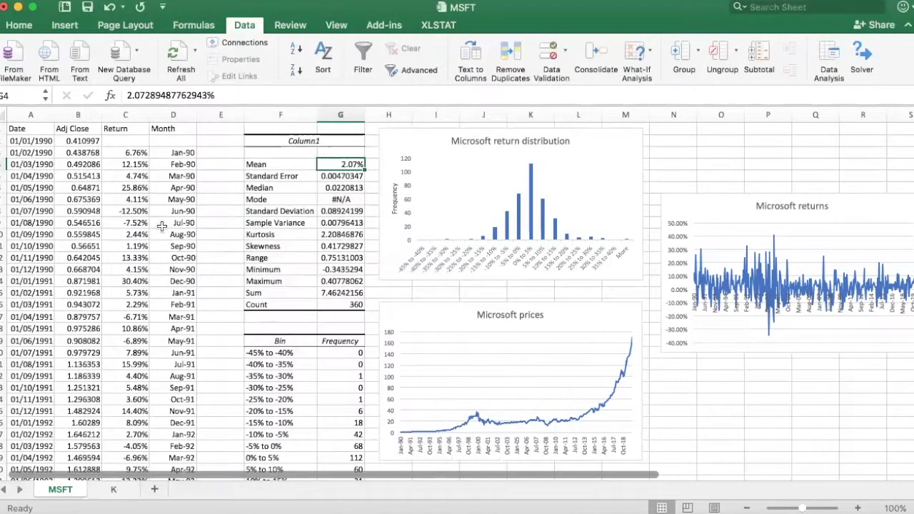
Copy the Mean cell's percentage format to the Median, Standard Deviation, Maximum and Minimum values
click(32, 26)
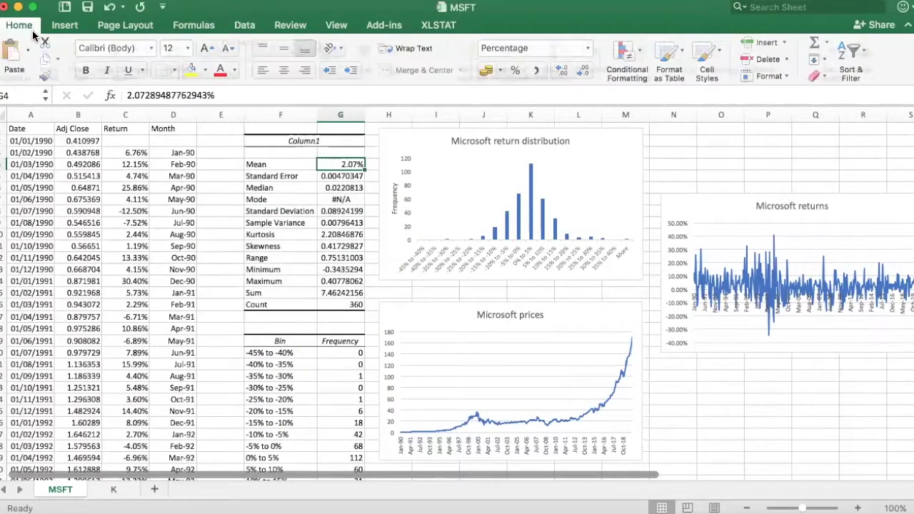
click(45, 76)
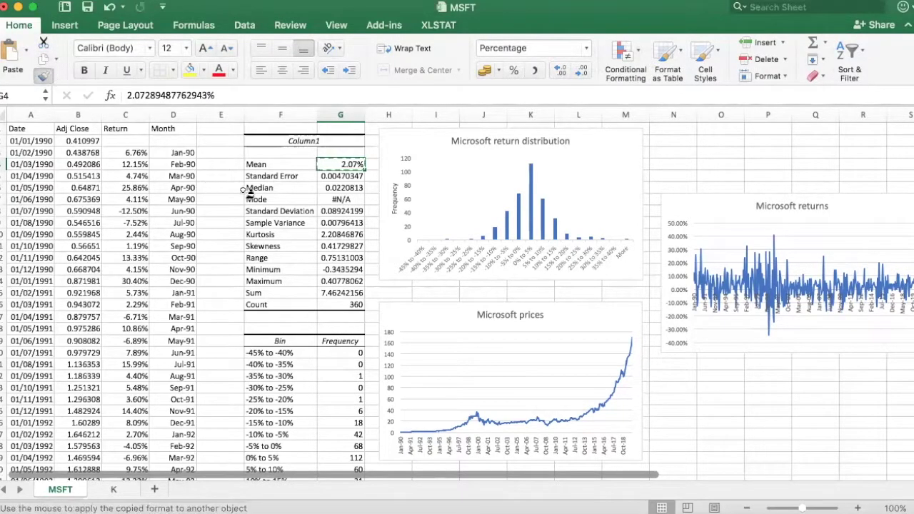
click(345, 187)
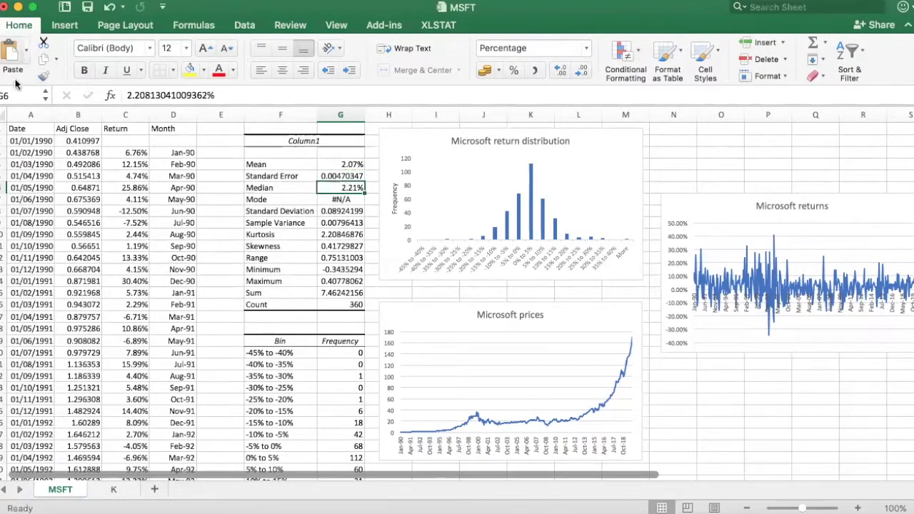
click(44, 76)
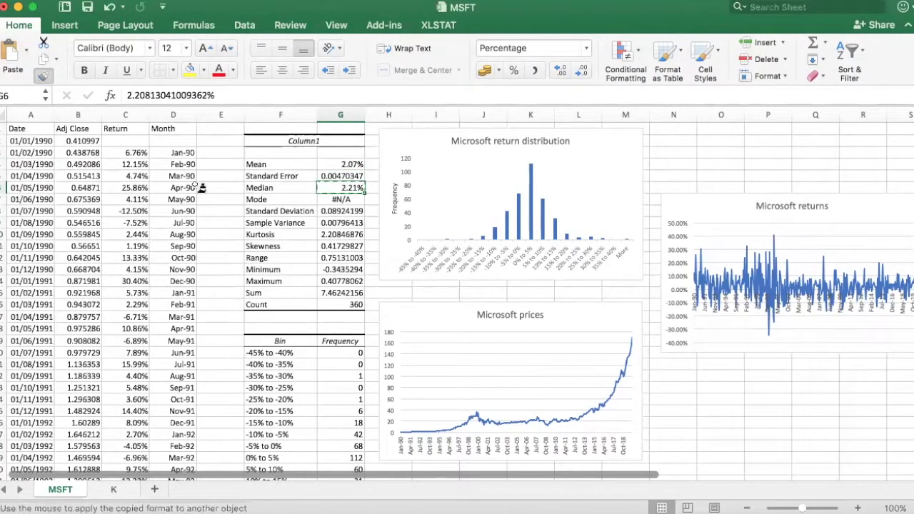
click(334, 211)
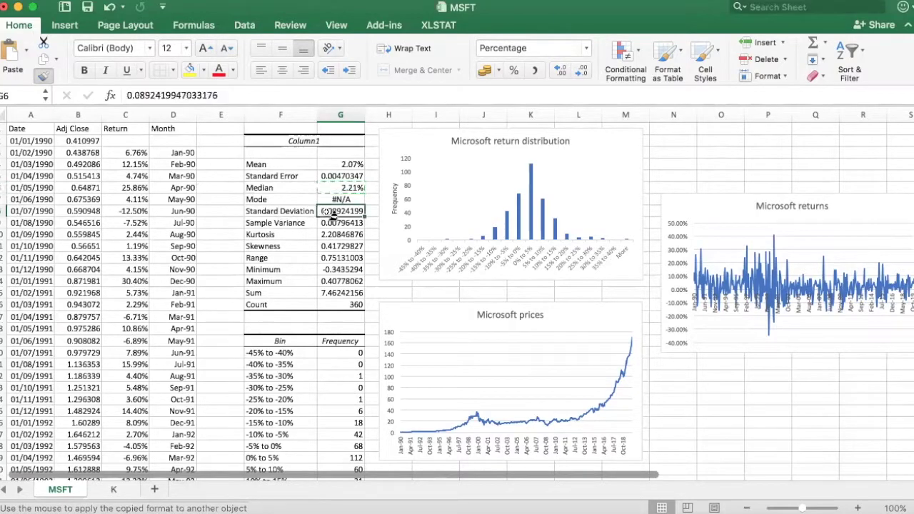
click(43, 76)
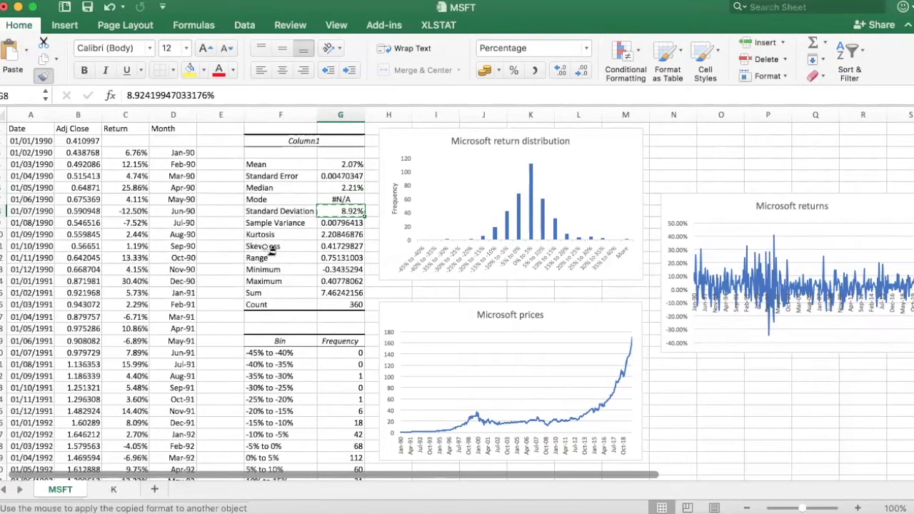
click(346, 279)
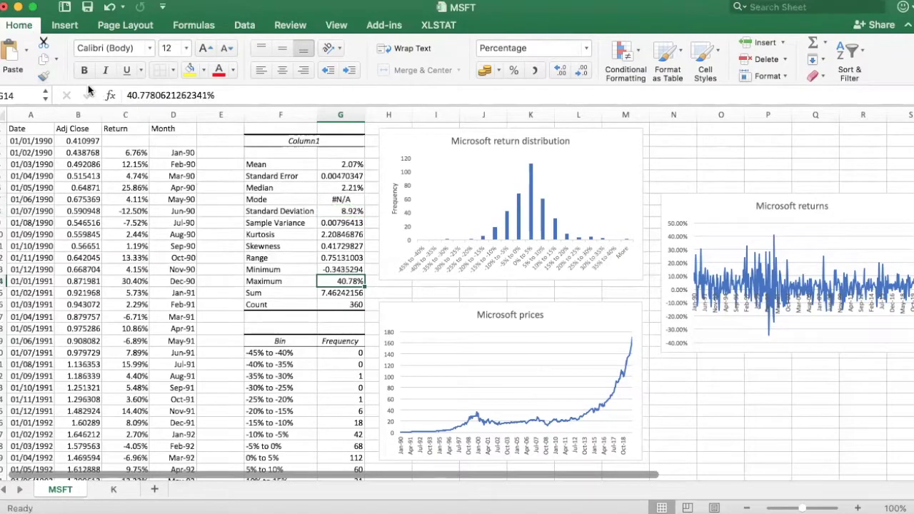
click(46, 77)
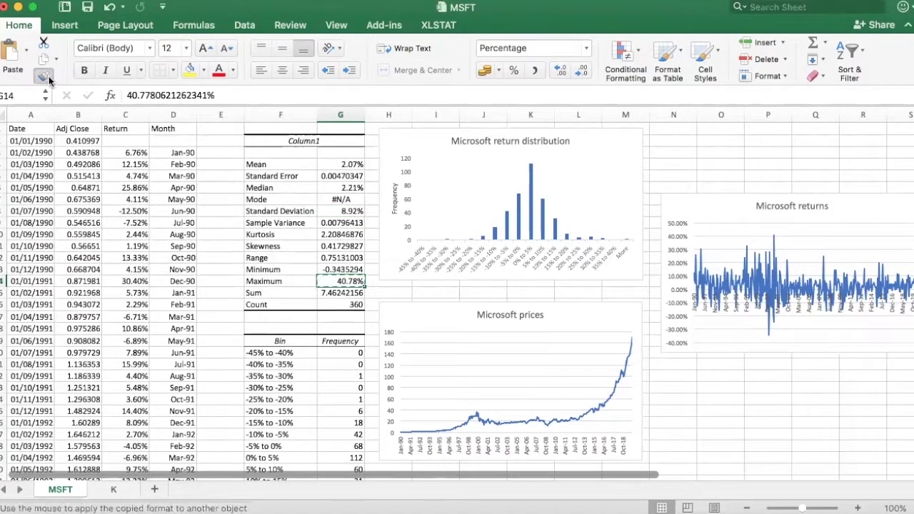
click(341, 270)
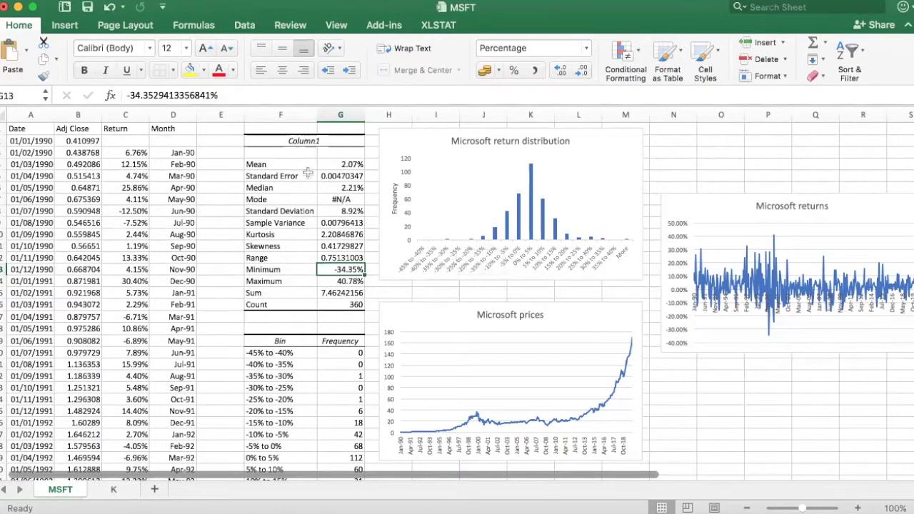
Examine and compare the Mean and Median returns in the summary statistics table
click(284, 164)
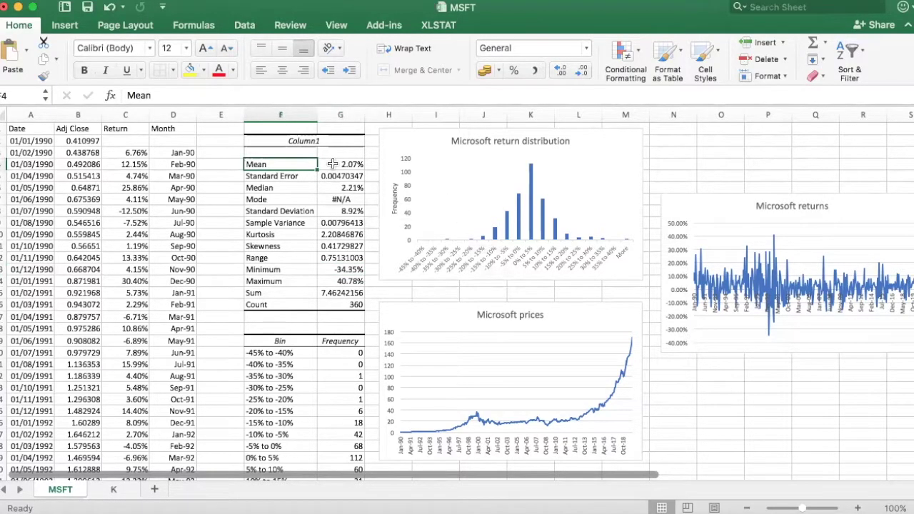
click(333, 164)
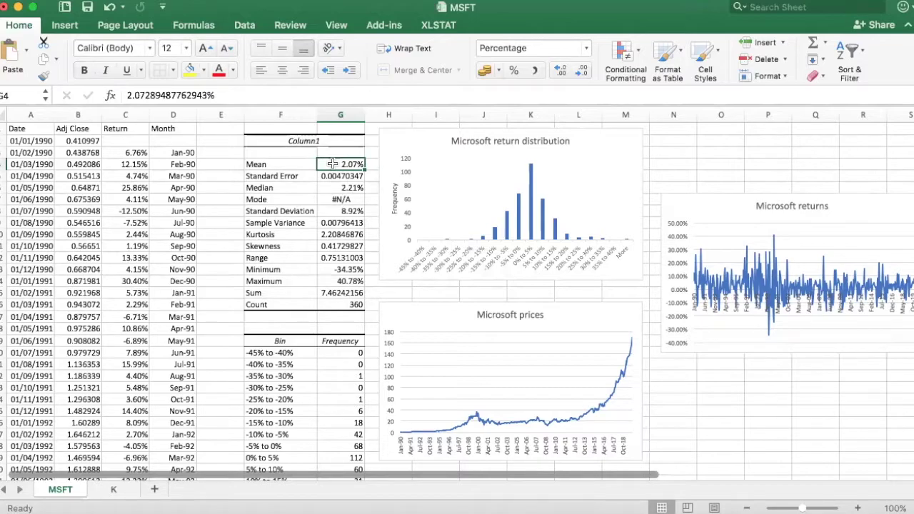
click(324, 187)
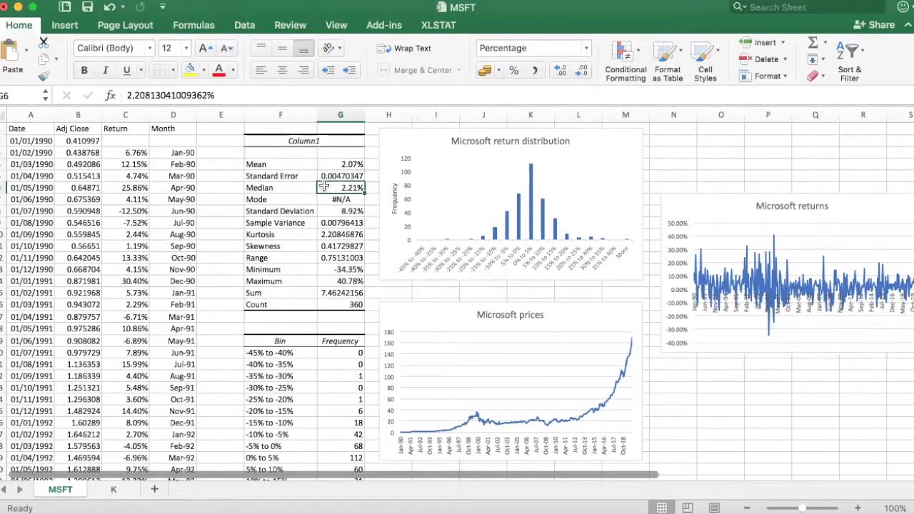
click(273, 163)
click(267, 187)
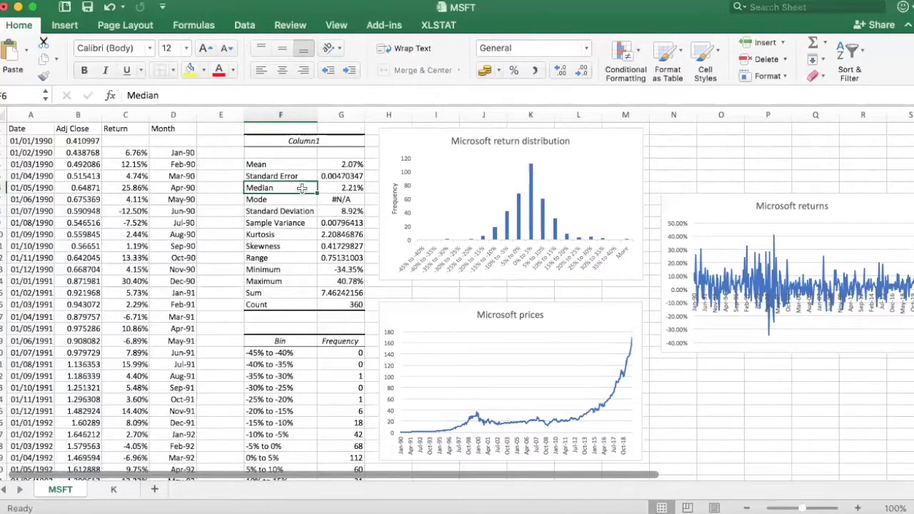
click(272, 164)
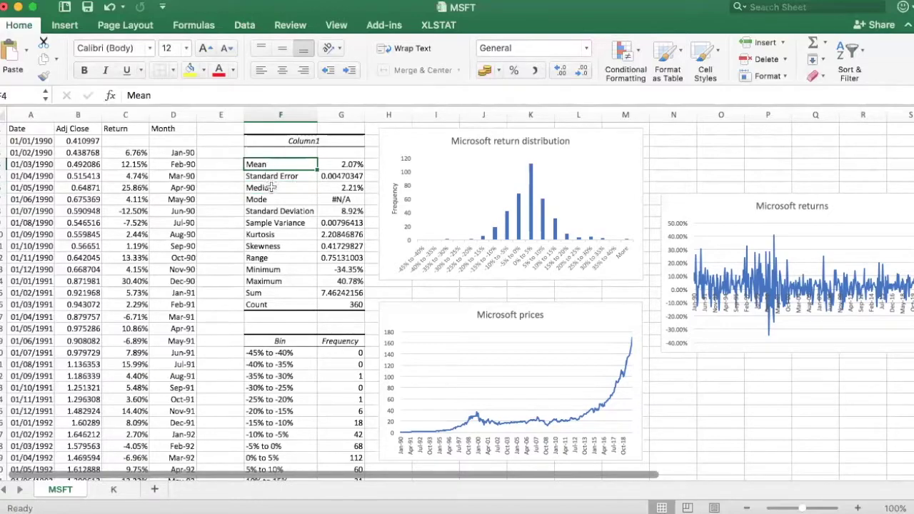
click(272, 187)
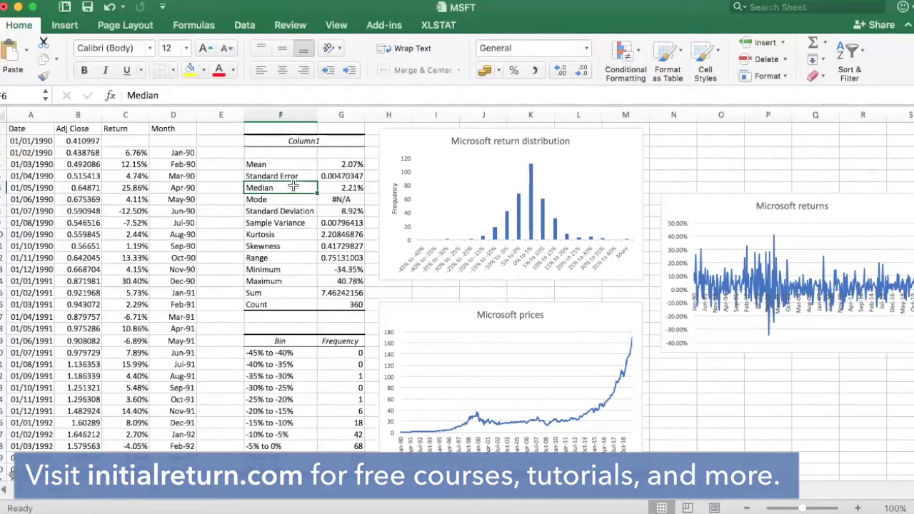
click(335, 188)
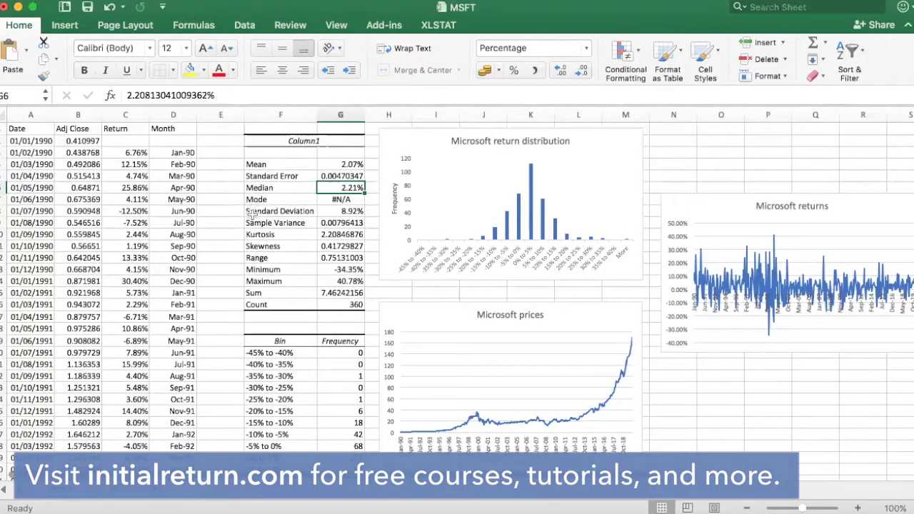
Review the Standard Deviation, Minimum, Maximum, Count, Kurtosis and Skewness entries in the summary statistics table
click(250, 212)
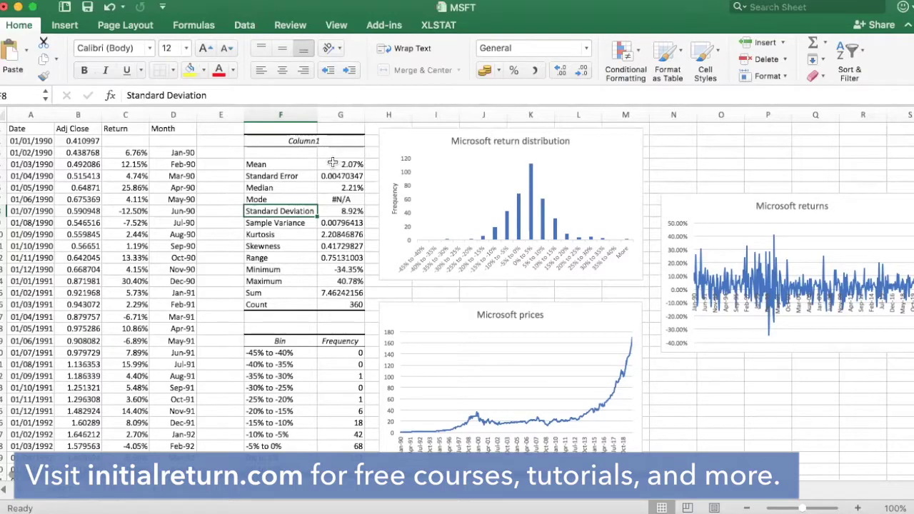
click(325, 212)
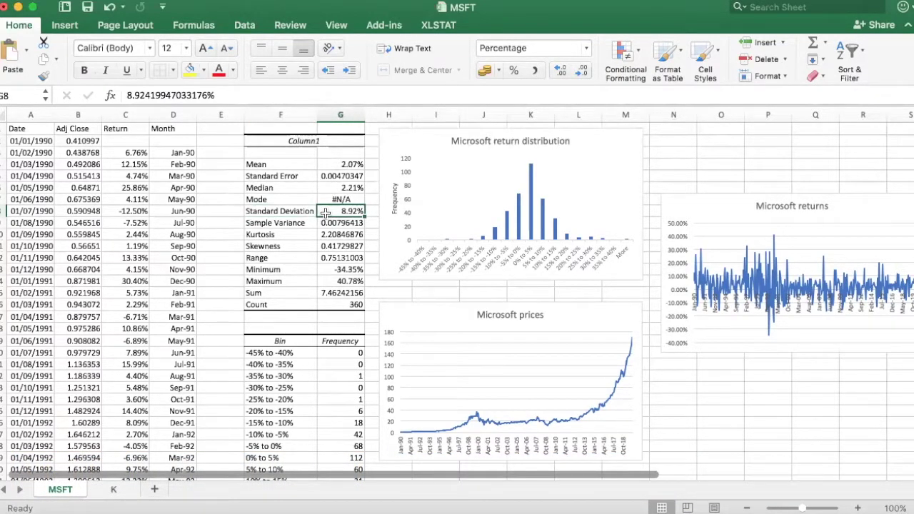
click(331, 271)
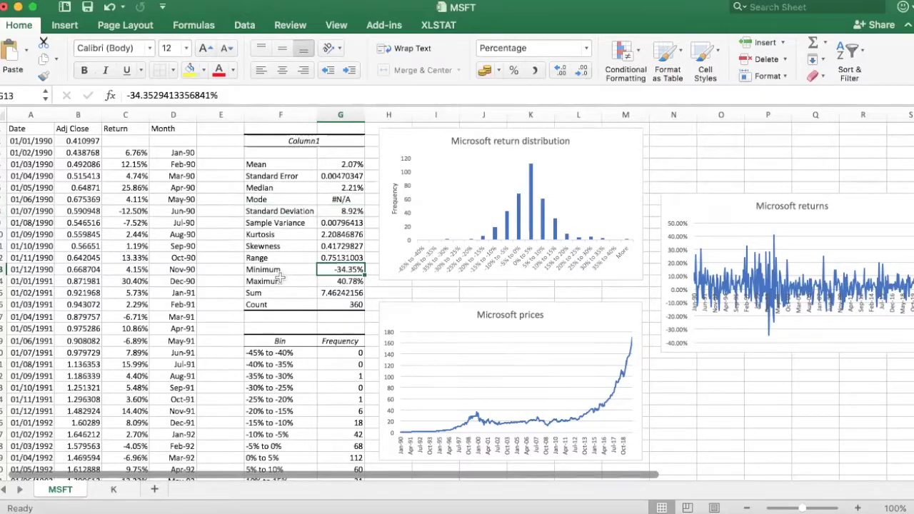
click(333, 283)
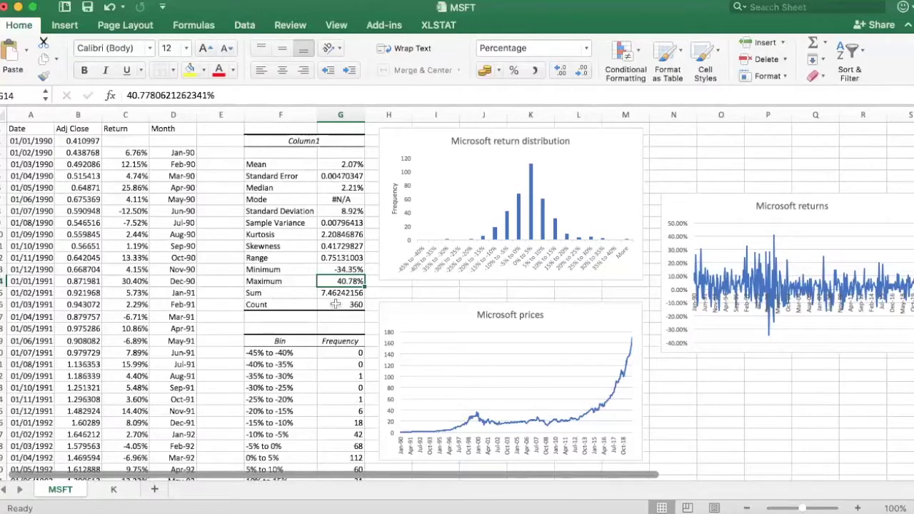
click(335, 304)
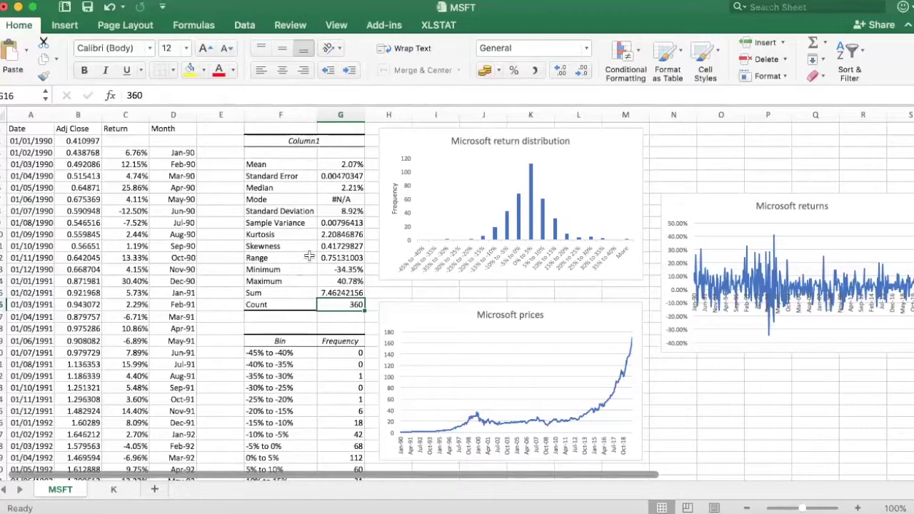
drag(325, 234, 327, 246)
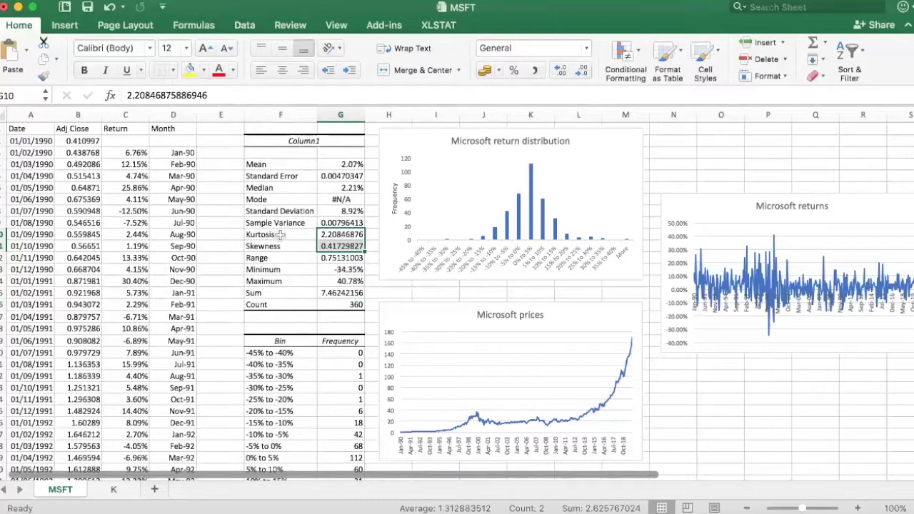
click(278, 246)
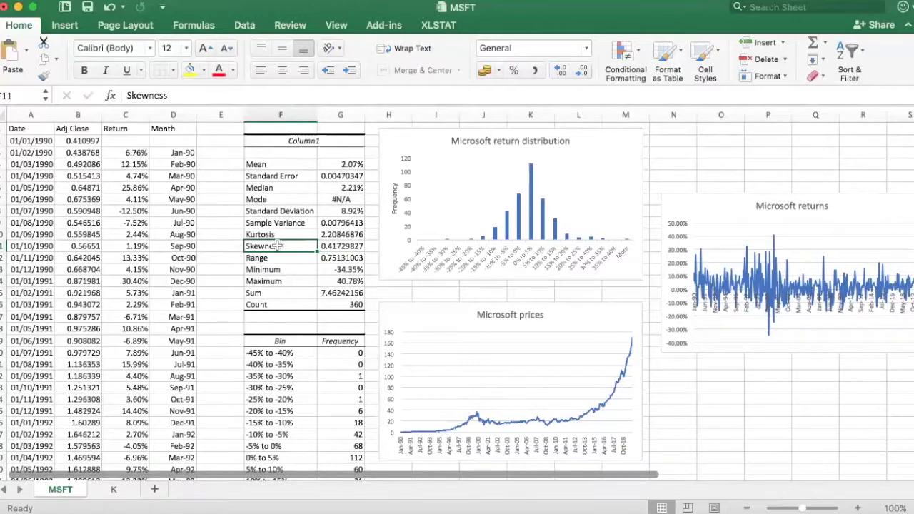
click(327, 243)
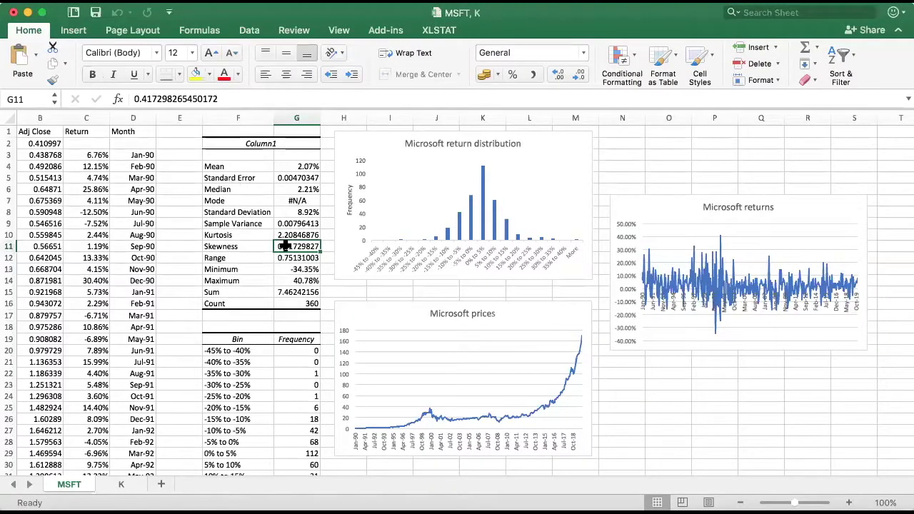
Generate summary statistics for Kellogg's monthly returns in $C$3:$C$362 on sheet K, with the output placed at $F$2
click(293, 235)
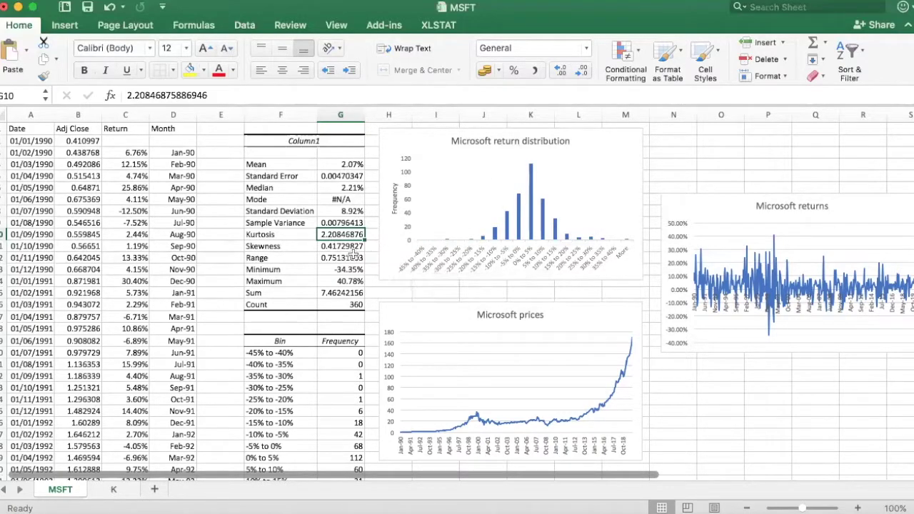
click(108, 493)
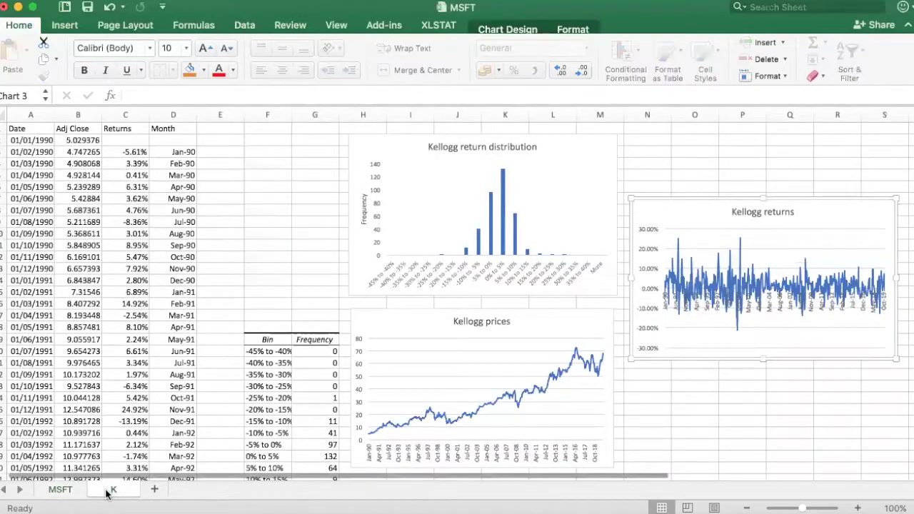
click(245, 26)
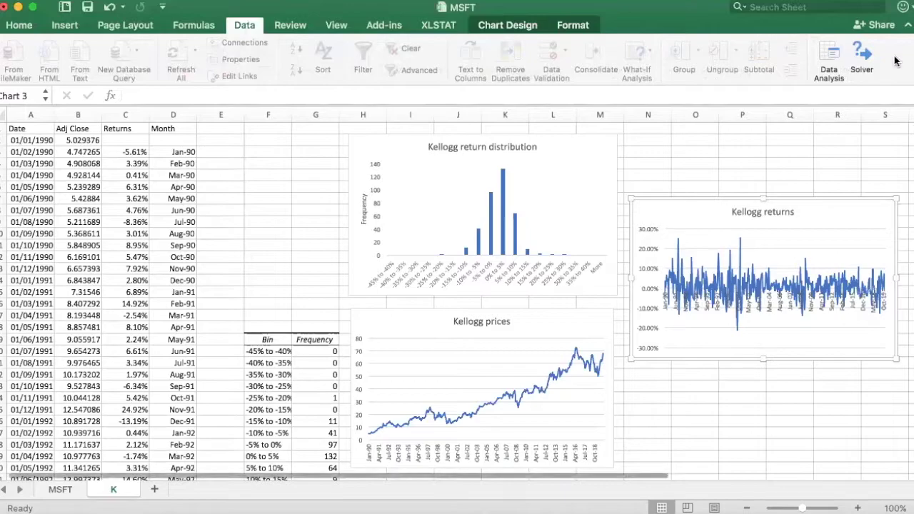
click(831, 56)
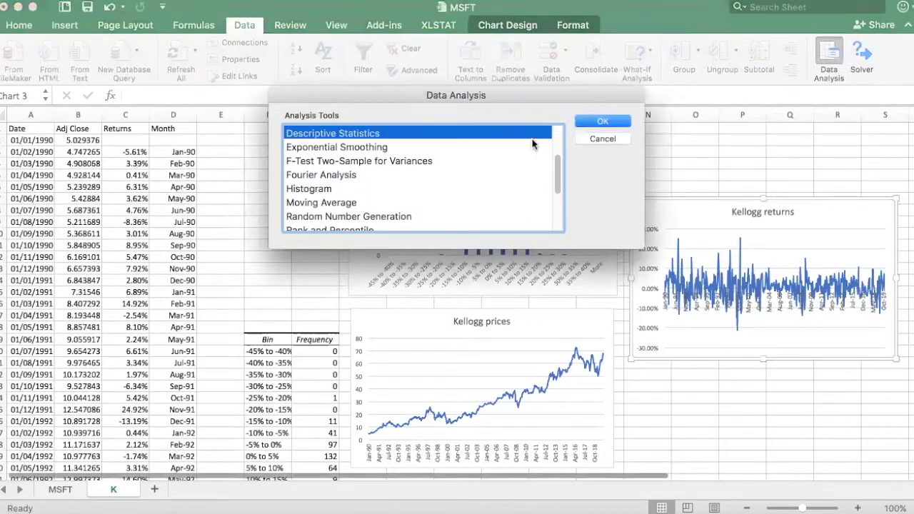
click(587, 119)
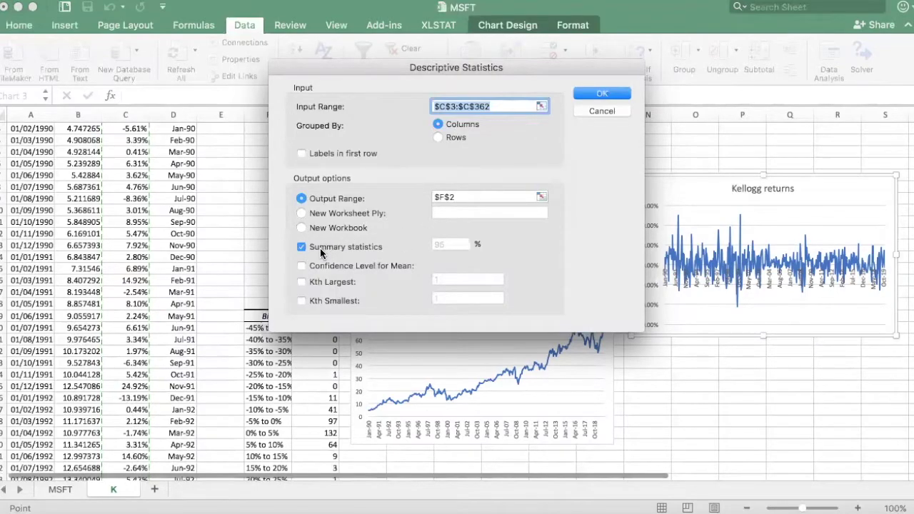
click(601, 93)
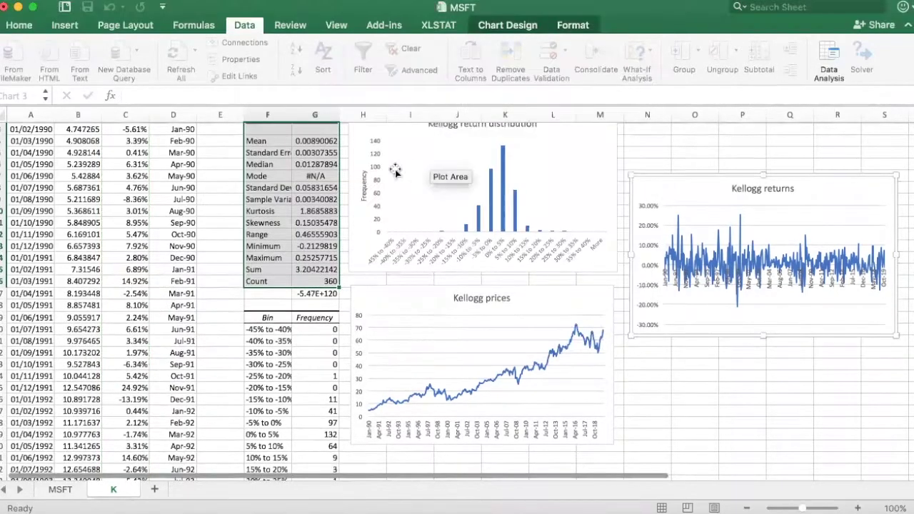
scroll(324, 203, up, 1)
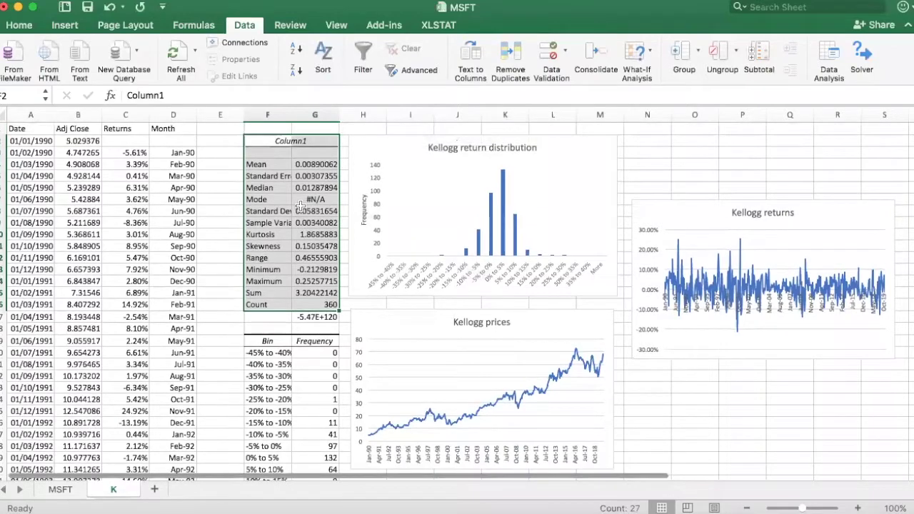
Clear the stray value in G17 below Kellogg's statistics table and auto-fit column F to its labels
click(301, 319)
key(Delete)
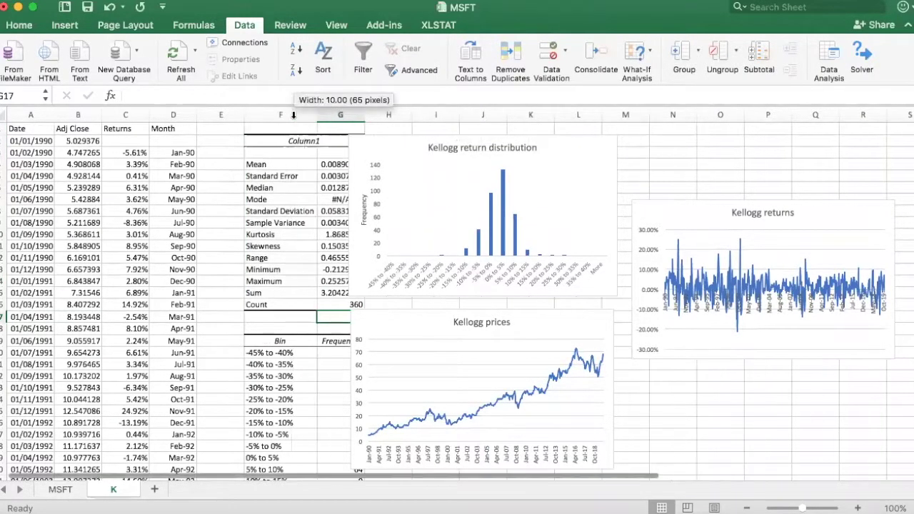
double_click(293, 115)
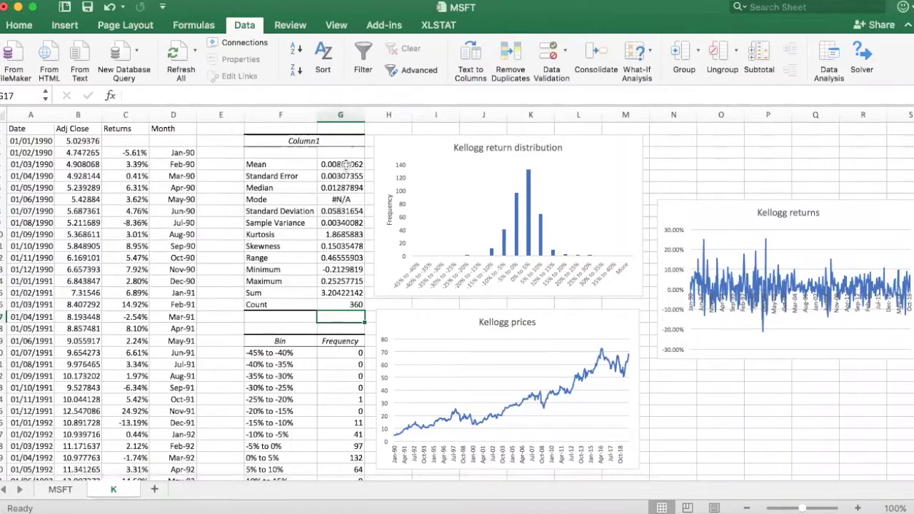
Format Kellogg's Mean value in G4 with the Percentage number category
click(346, 164)
right_click(345, 163)
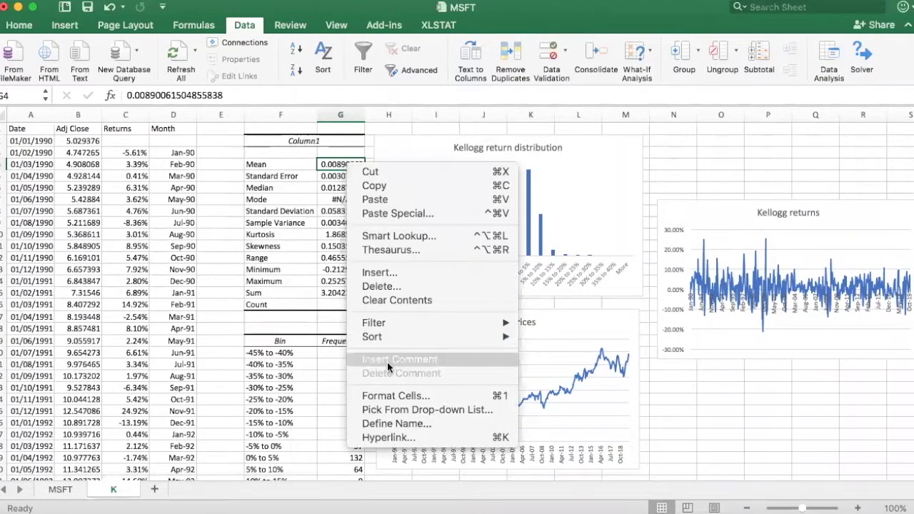
click(387, 396)
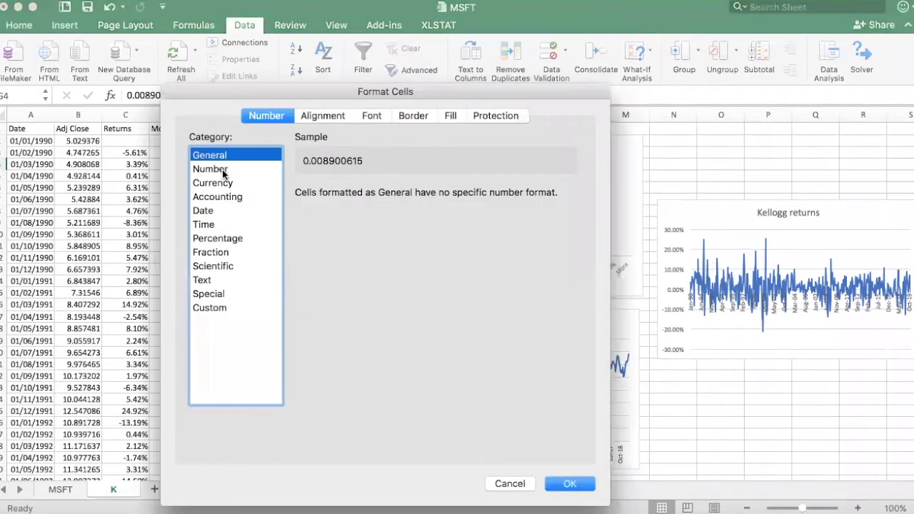
click(215, 238)
key(Return)
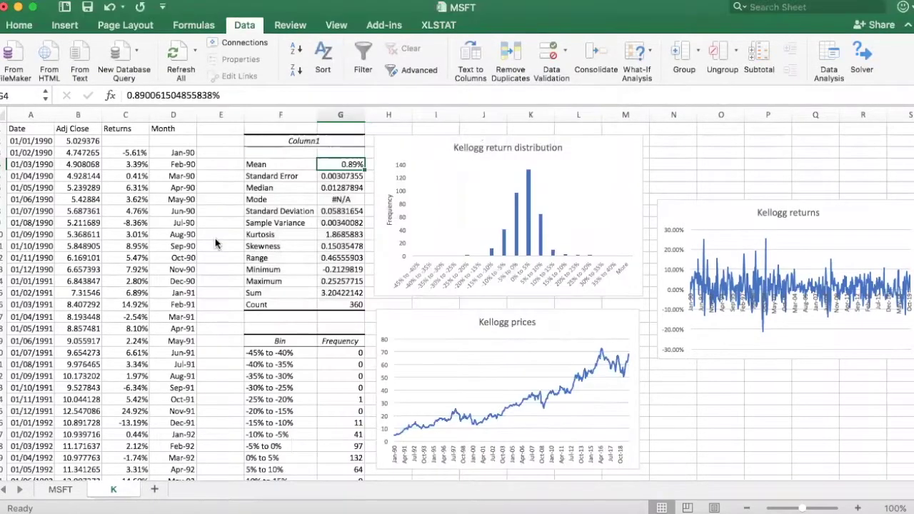
Copy the Mean cell's percentage format to Kellogg's Median, Standard Deviation and Minimum values
click(15, 26)
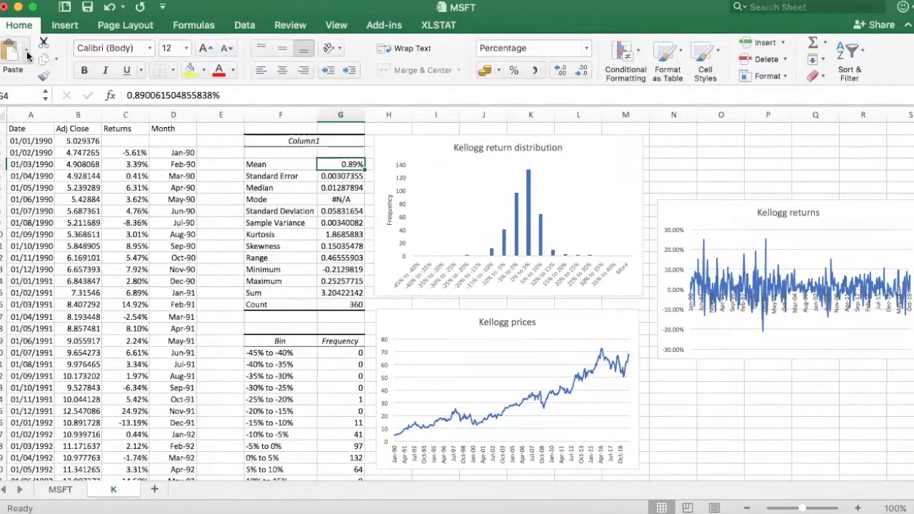
click(40, 75)
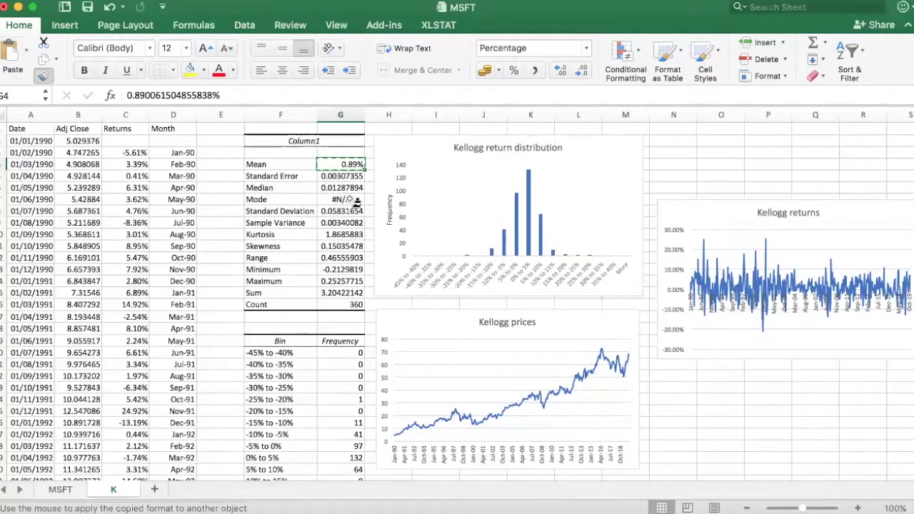
click(353, 188)
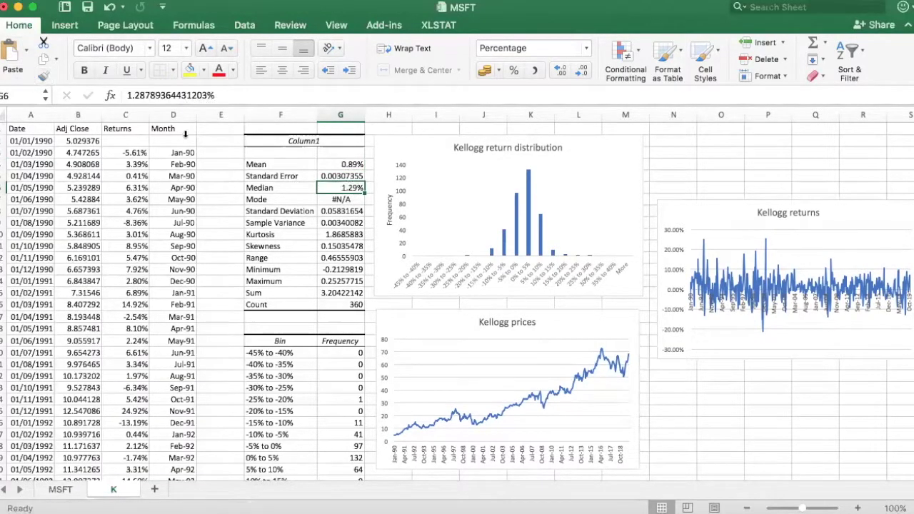
click(47, 77)
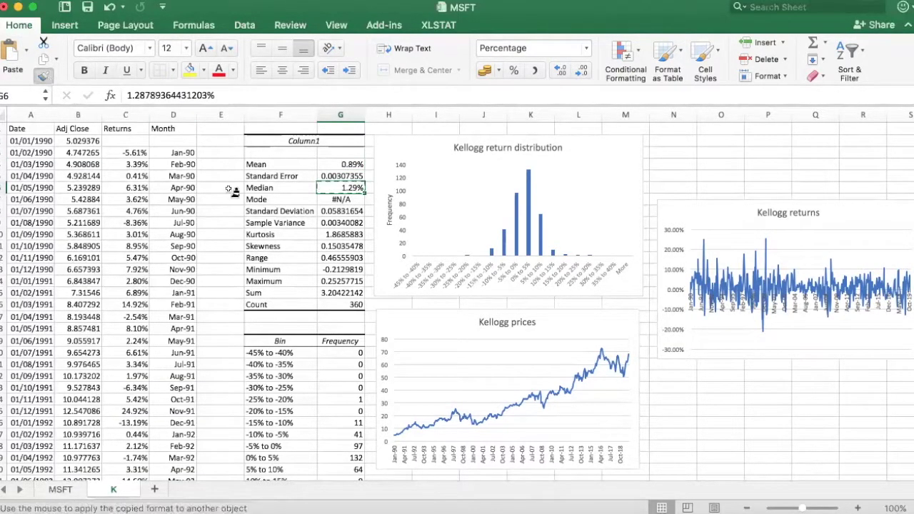
click(357, 211)
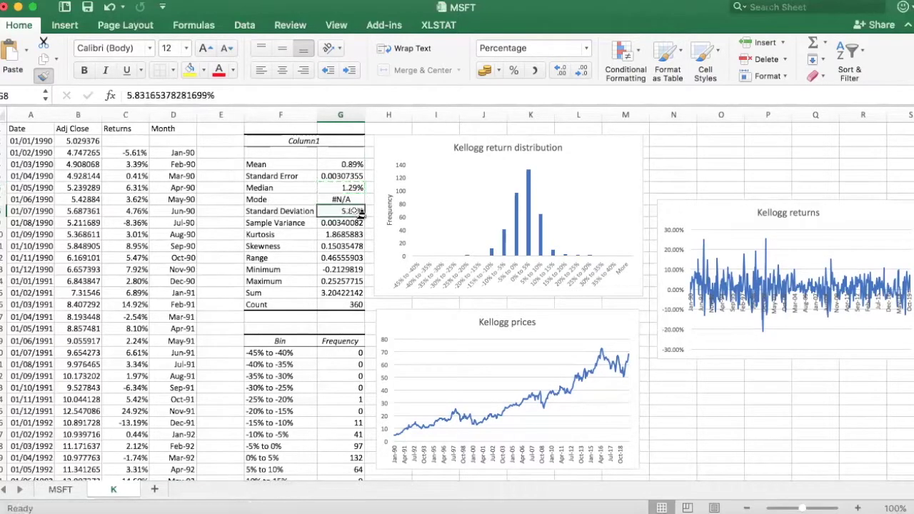
click(43, 75)
click(341, 271)
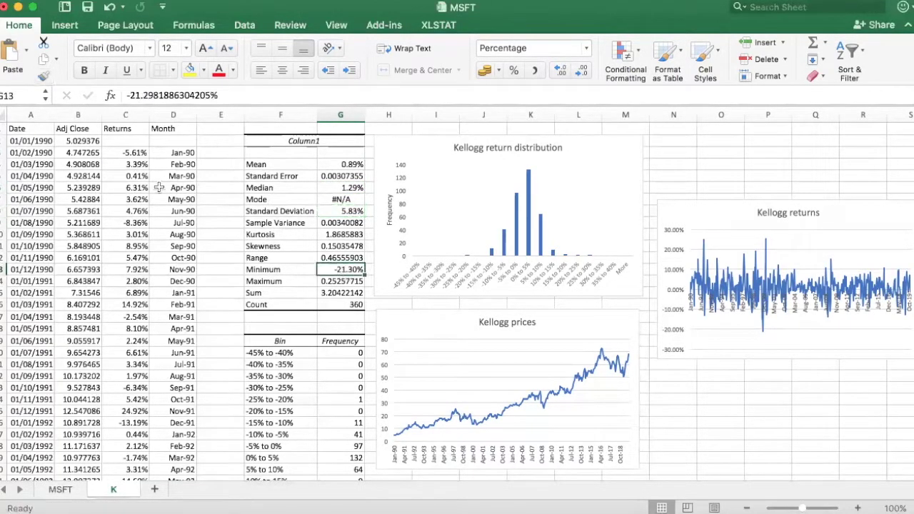
click(44, 75)
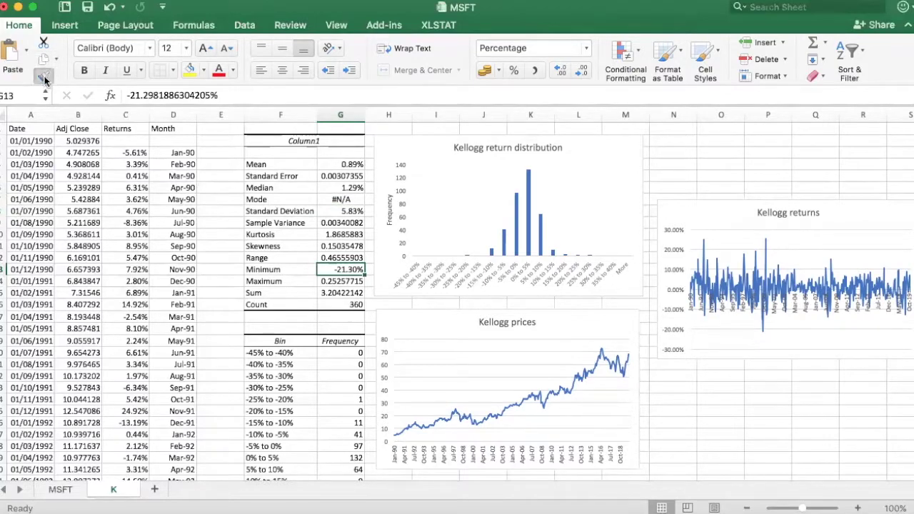
click(341, 292)
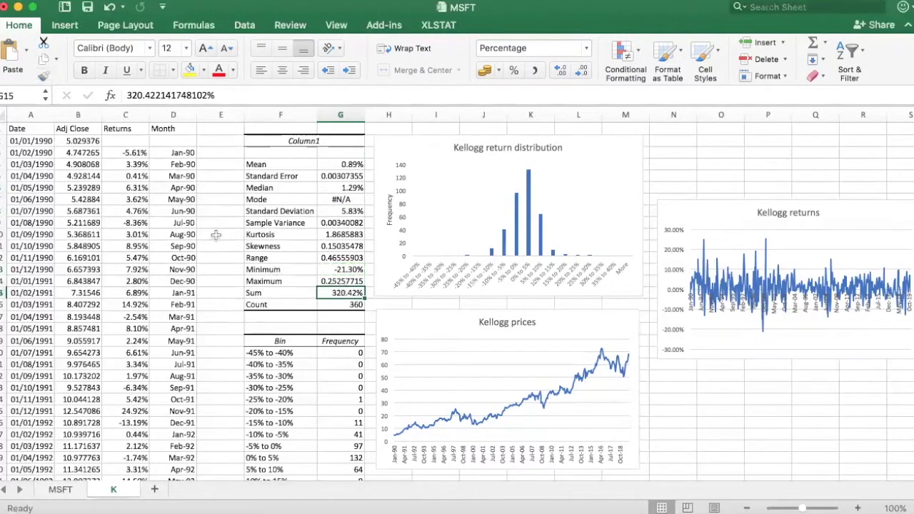
click(109, 7)
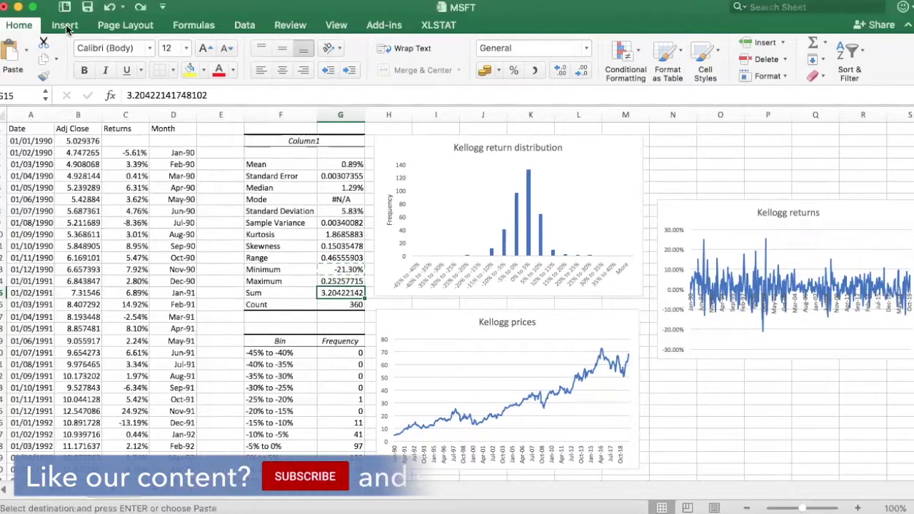
Copy the Minimum cell's percentage format in G13 to Kellogg's Maximum value in G14
click(336, 282)
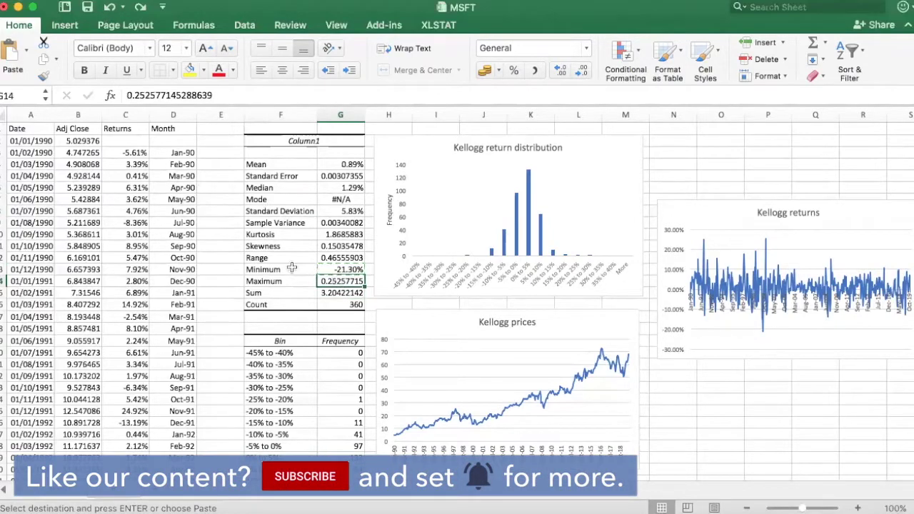
key(Up)
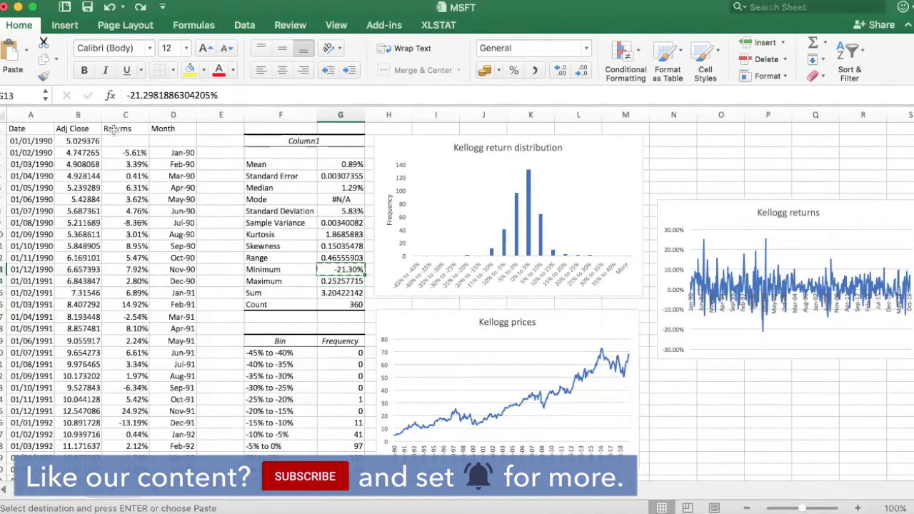
click(43, 76)
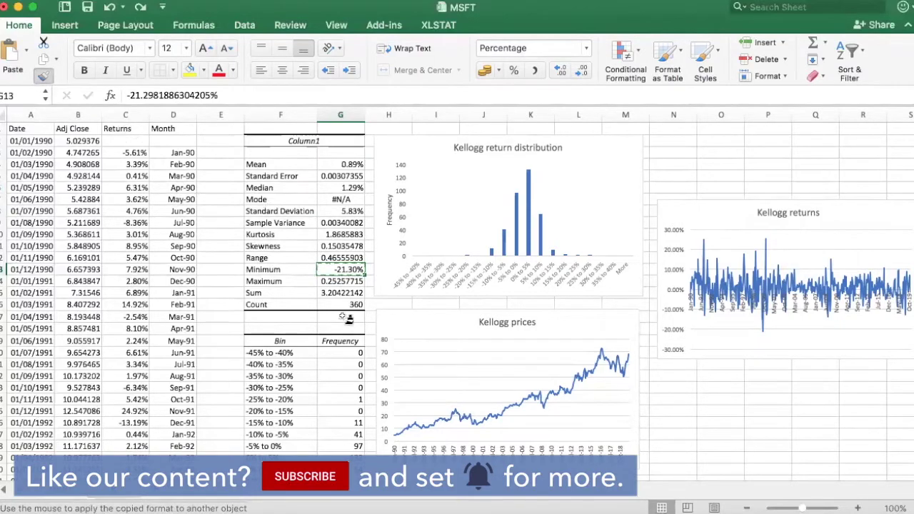
click(350, 283)
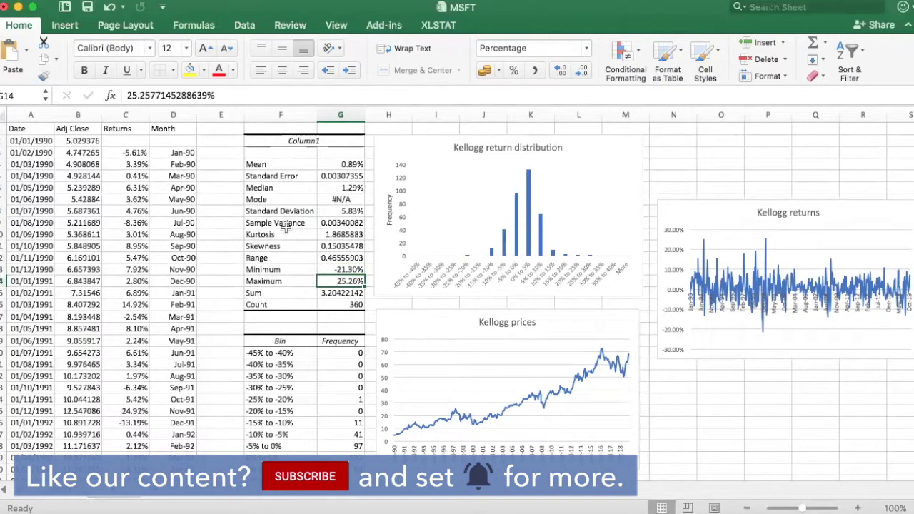
Compare the Mean and Median returns of Kellogg and Microsoft across the K and MSFT sheets
click(334, 163)
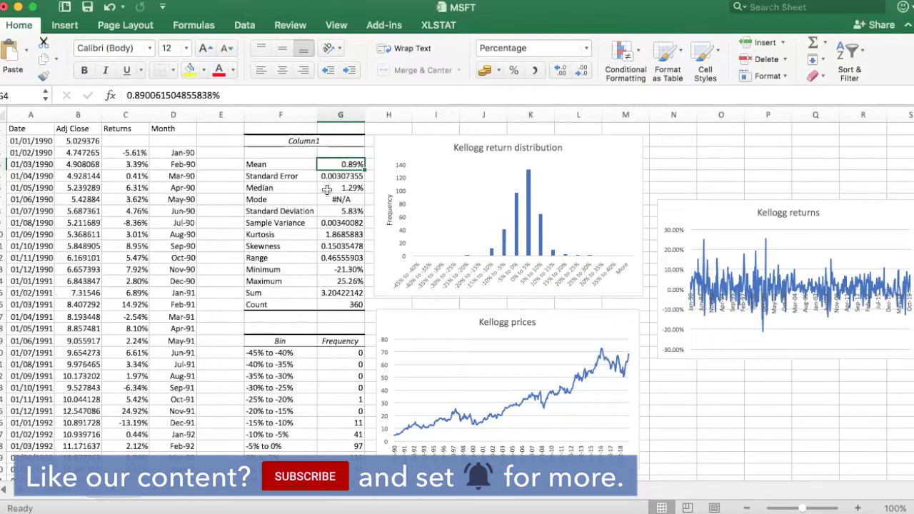
click(326, 189)
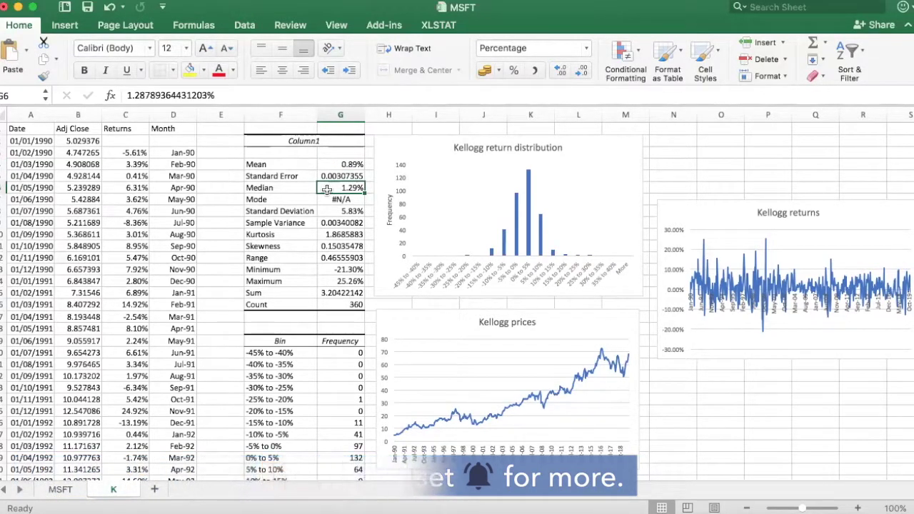
click(61, 490)
click(340, 167)
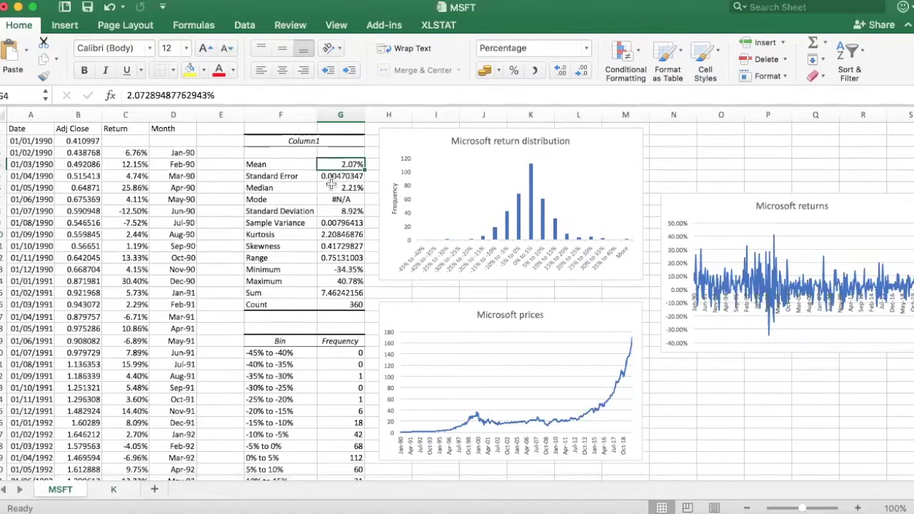
click(332, 186)
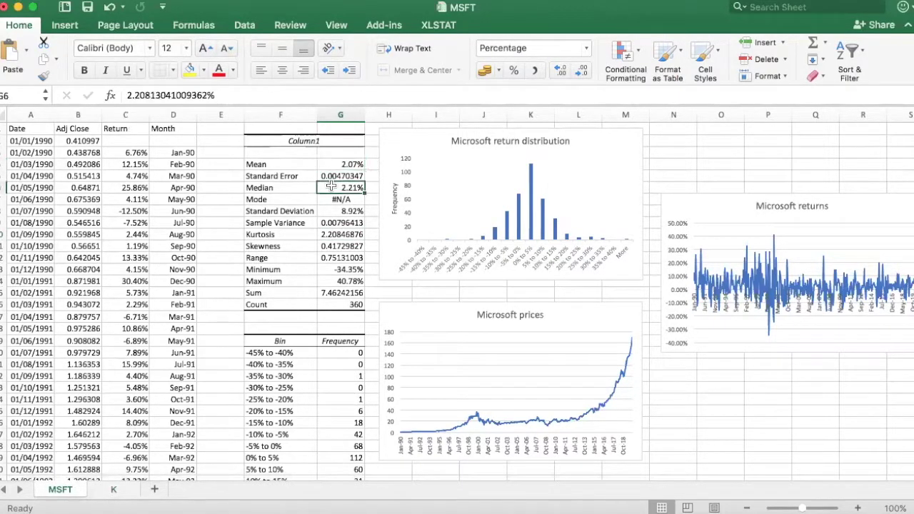
click(114, 490)
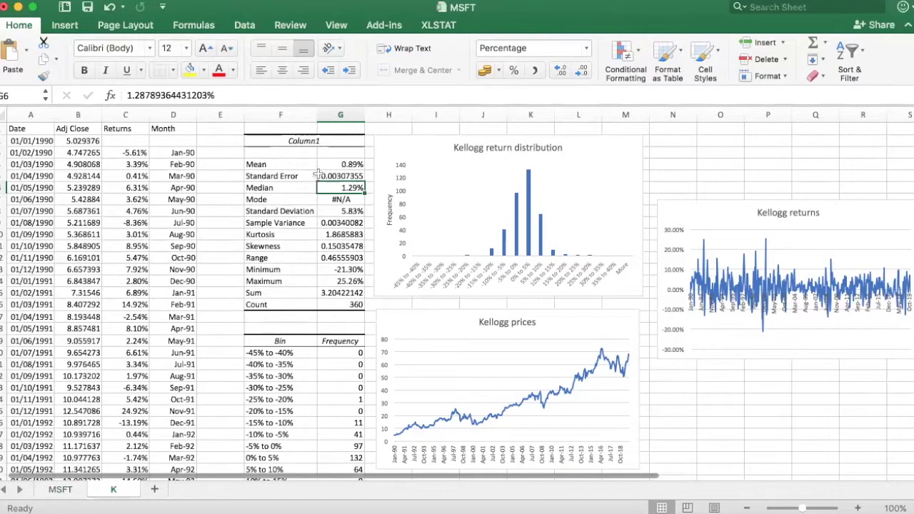
click(47, 490)
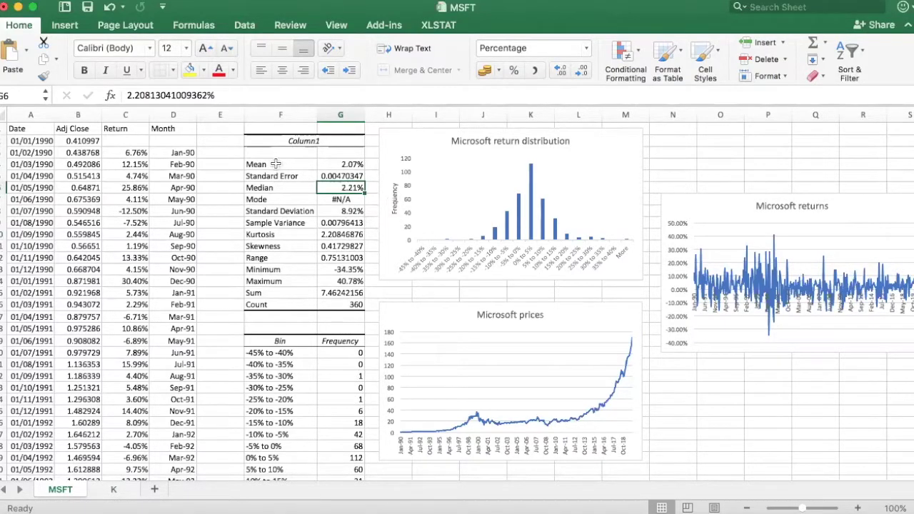
click(121, 493)
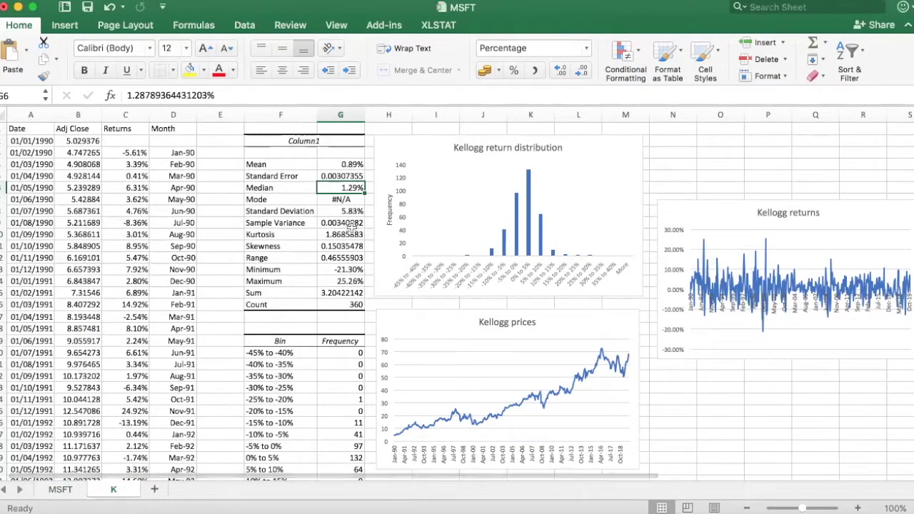
click(61, 490)
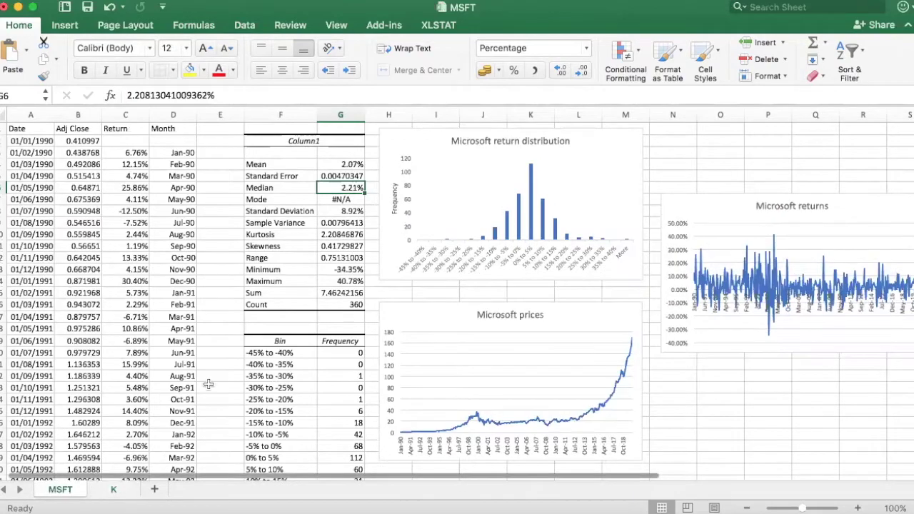
Compare the Standard Deviation of Microsoft's returns in G8 with Kellogg's on the K sheet, then return to the MSFT sheet
click(326, 211)
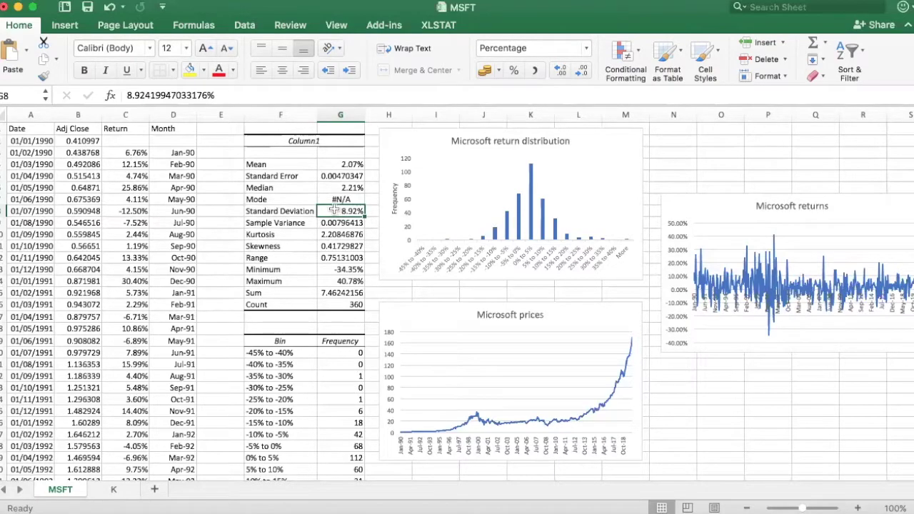
click(113, 492)
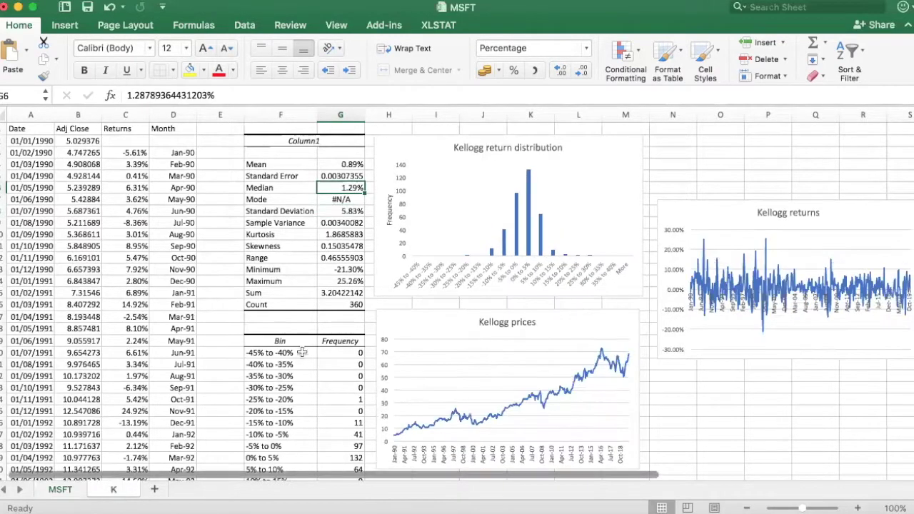
click(333, 211)
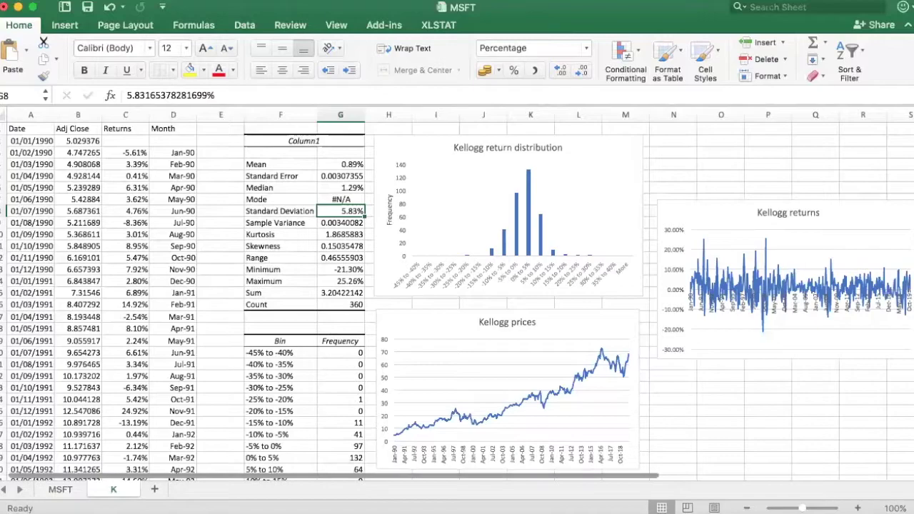
click(60, 490)
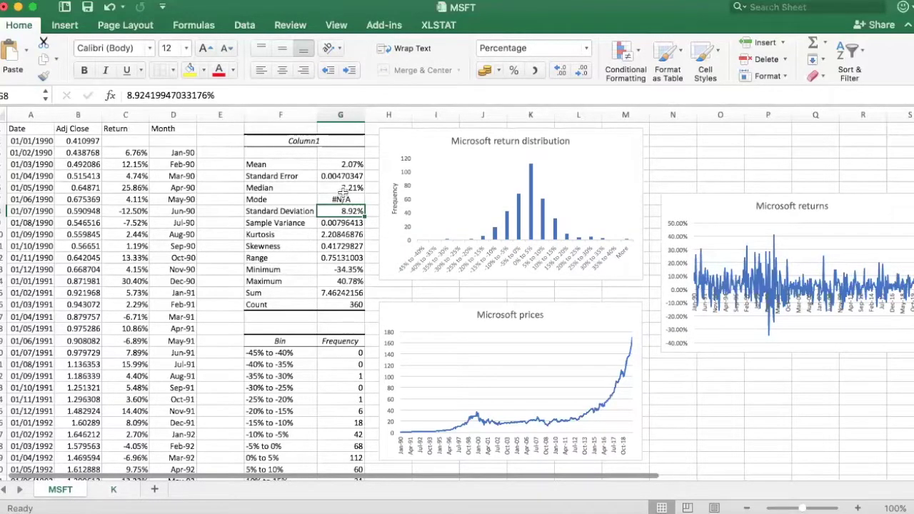
Weigh Microsoft's Mean return against its Standard Deviation and check them against Kellogg's figures on the K sheet
click(347, 165)
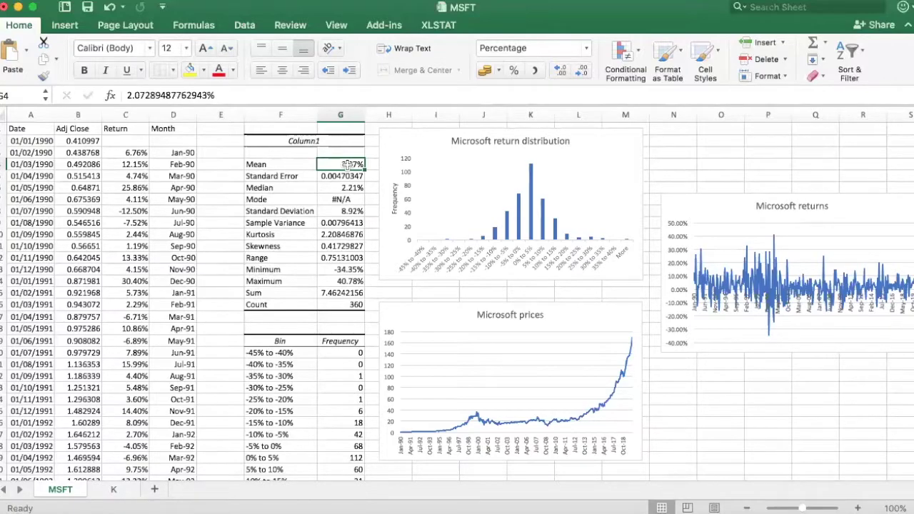
click(331, 211)
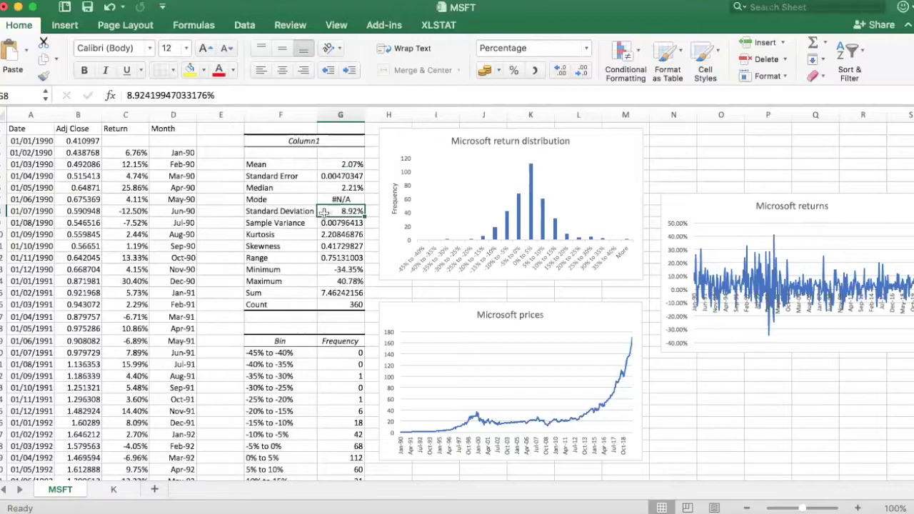
click(116, 489)
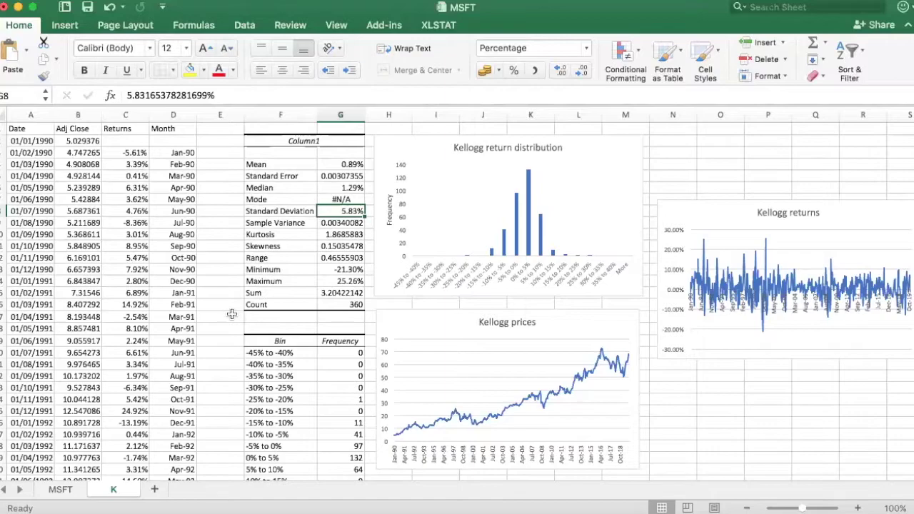
click(65, 490)
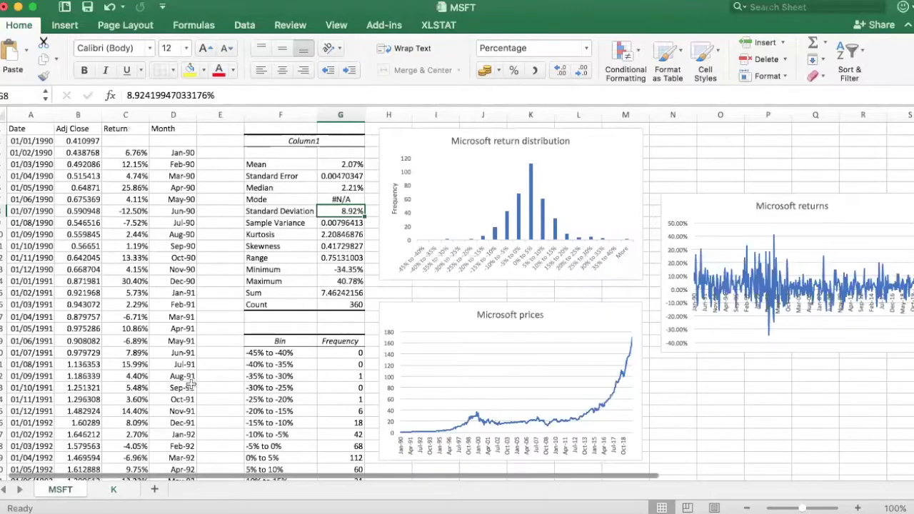
click(341, 165)
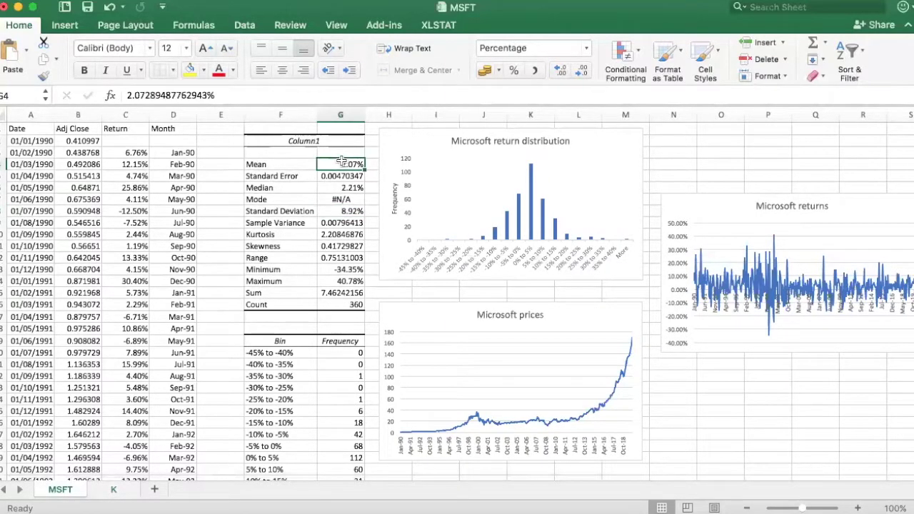
click(334, 212)
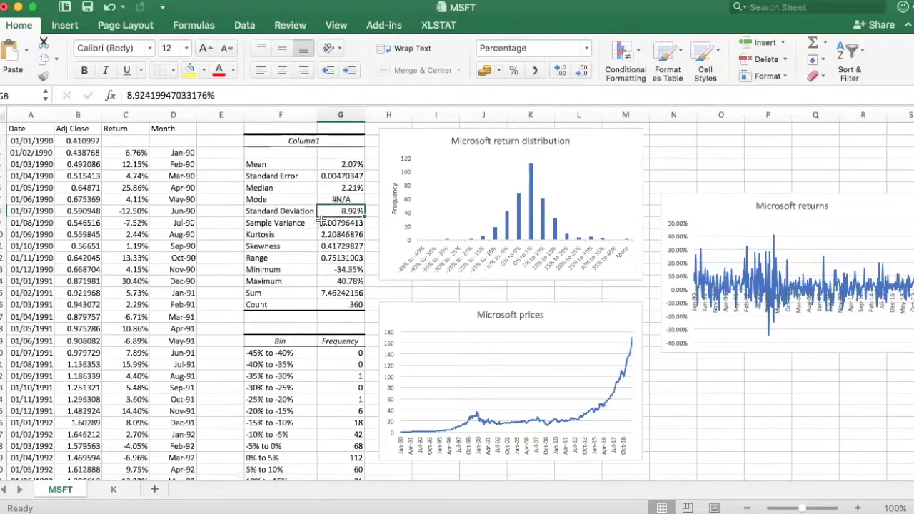
click(114, 489)
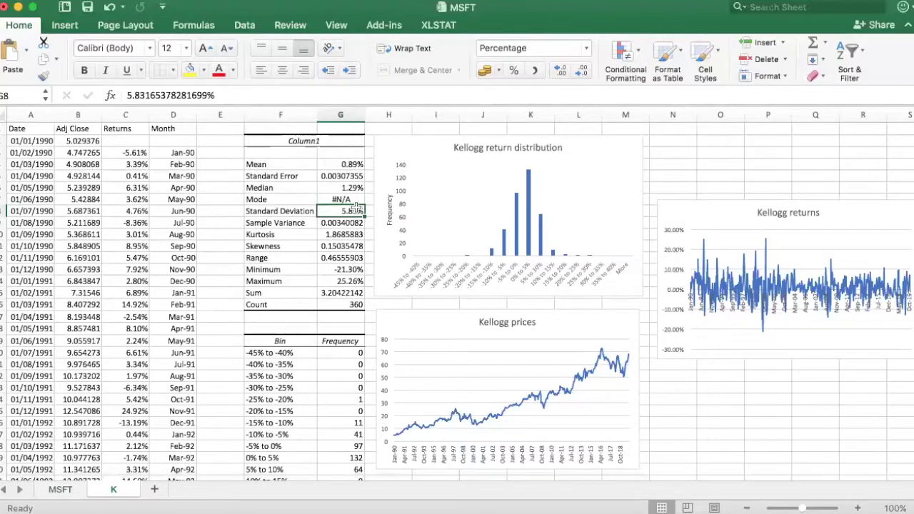
Compare Kellogg's Minimum and Maximum returns in G13 and G14 with Microsoft's, ending on the K sheet
click(326, 270)
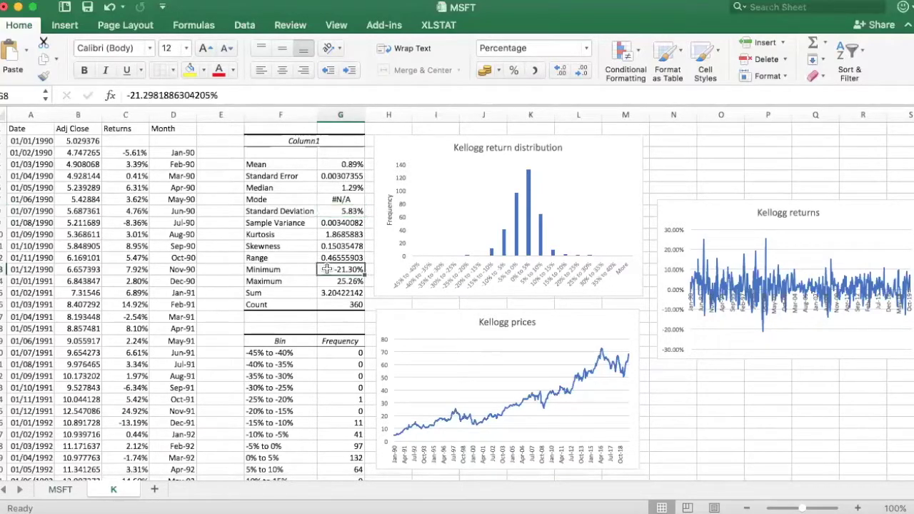
click(322, 281)
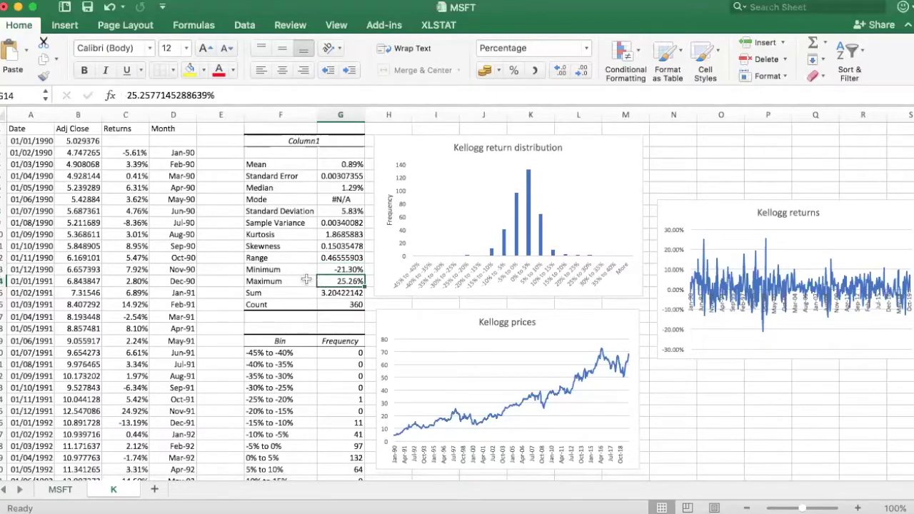
click(60, 490)
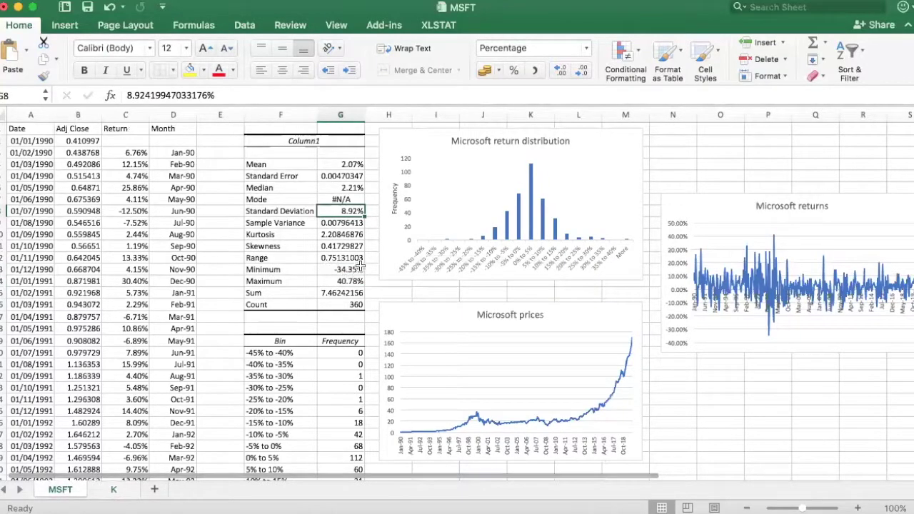
click(113, 490)
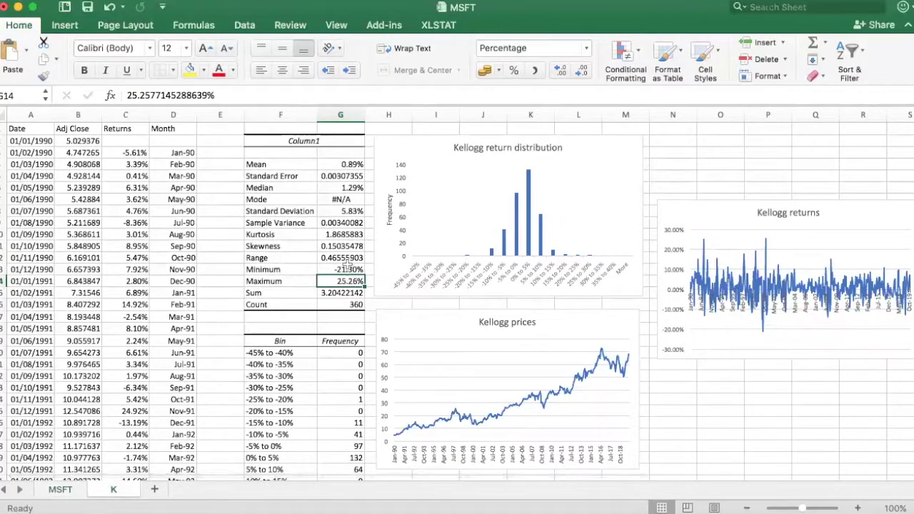
Review Kellogg's Count, Skewness and Kurtosis values, then bring up Microsoft's statistics on the MSFT sheet
click(346, 304)
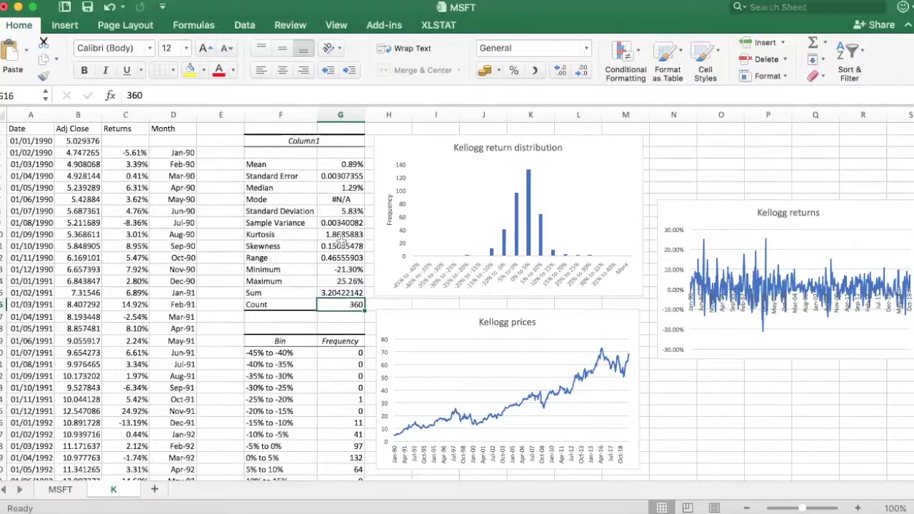
click(338, 245)
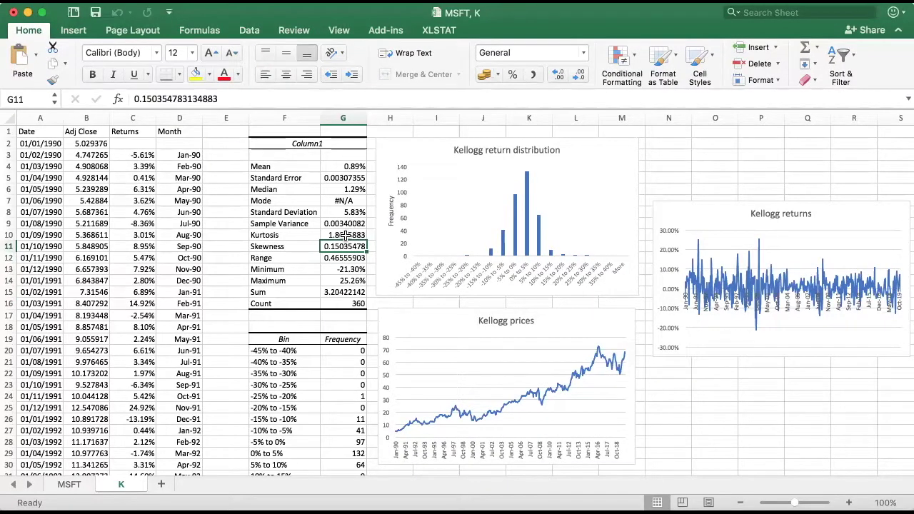
click(345, 236)
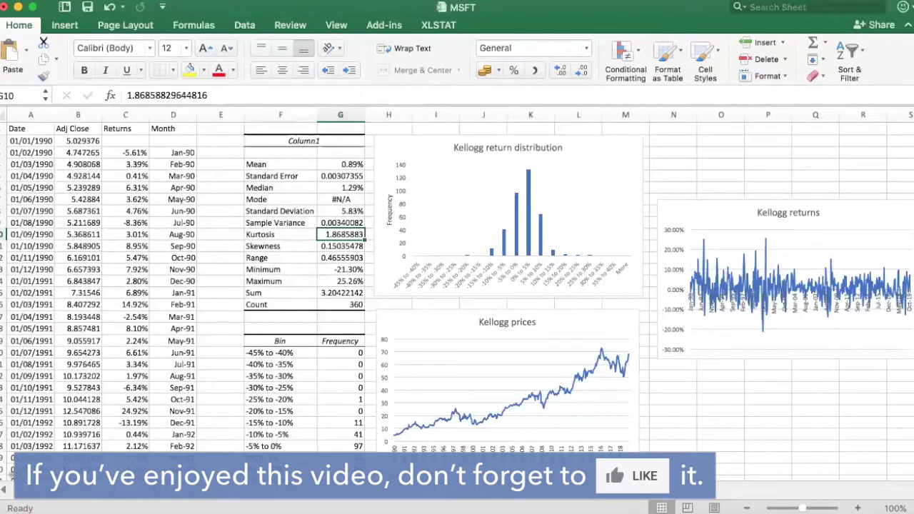
click(63, 500)
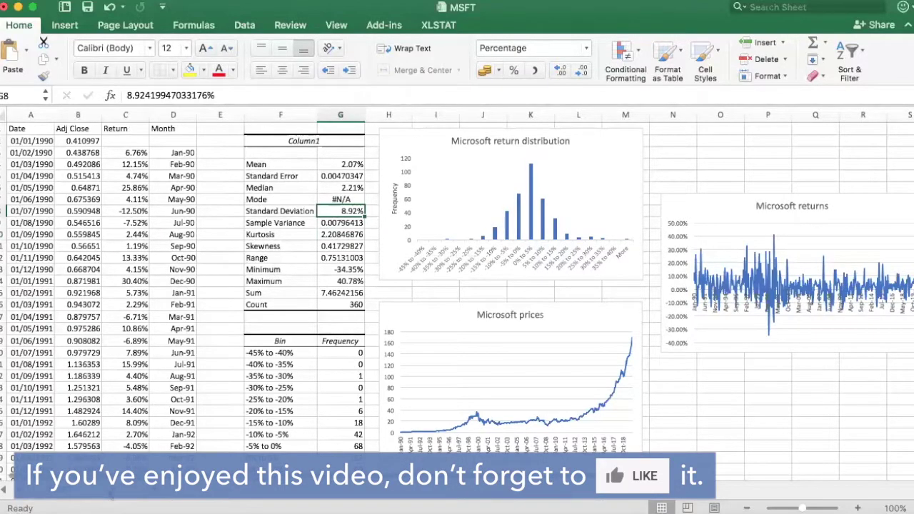